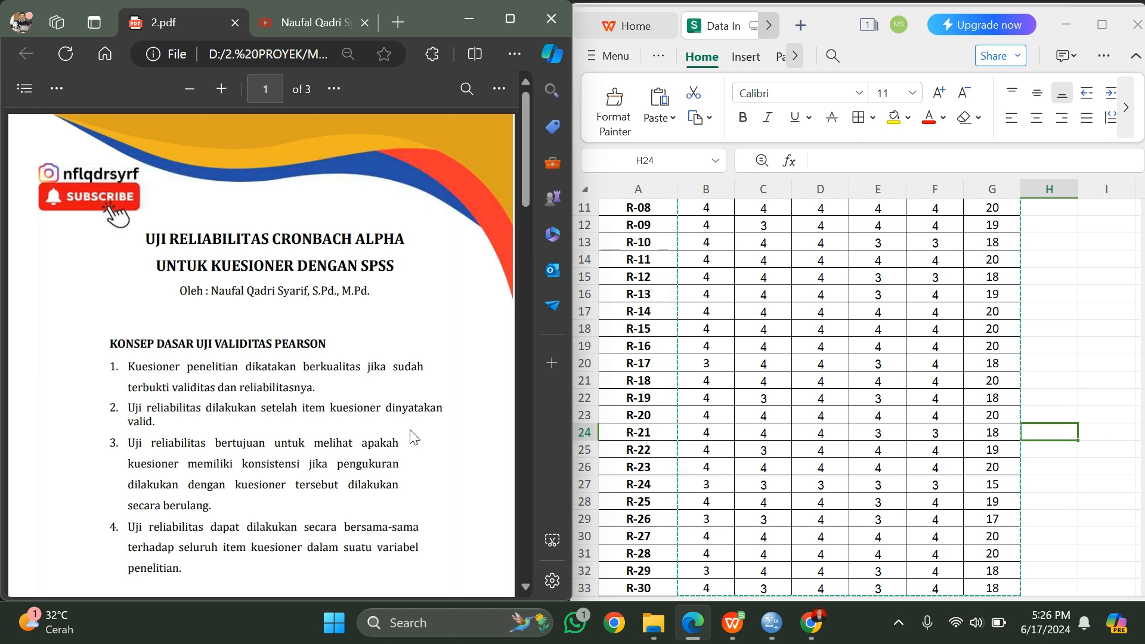
Read through the PDF guide's reliability test example, answer scoring, validity results summary and decision criterion.
scroll(239, 221, down, 10)
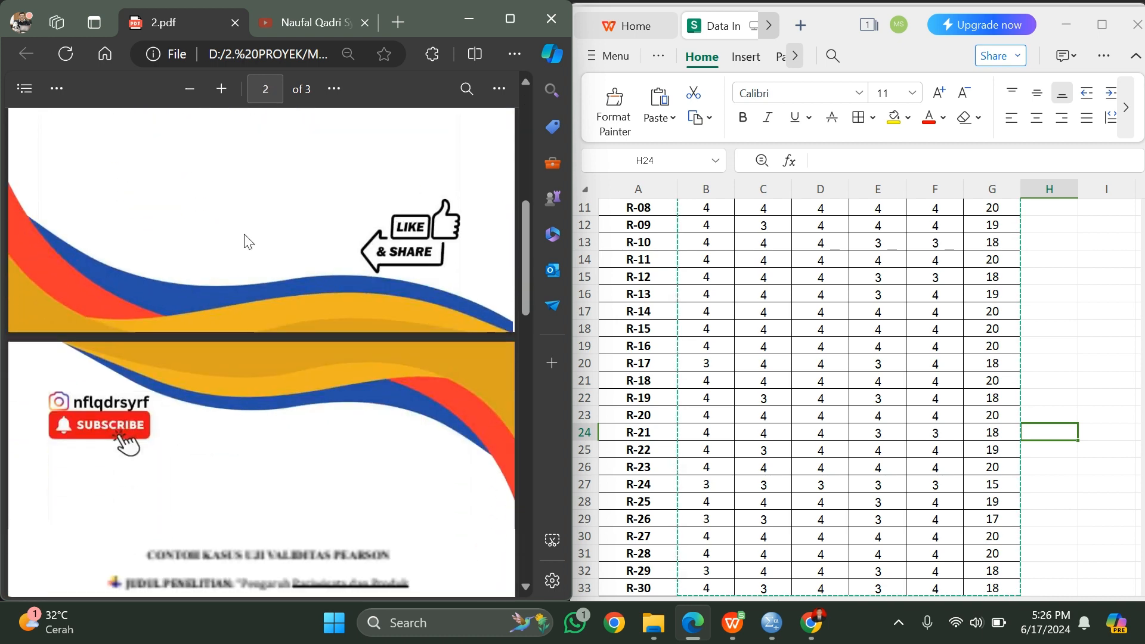
scroll(249, 241, down, 5)
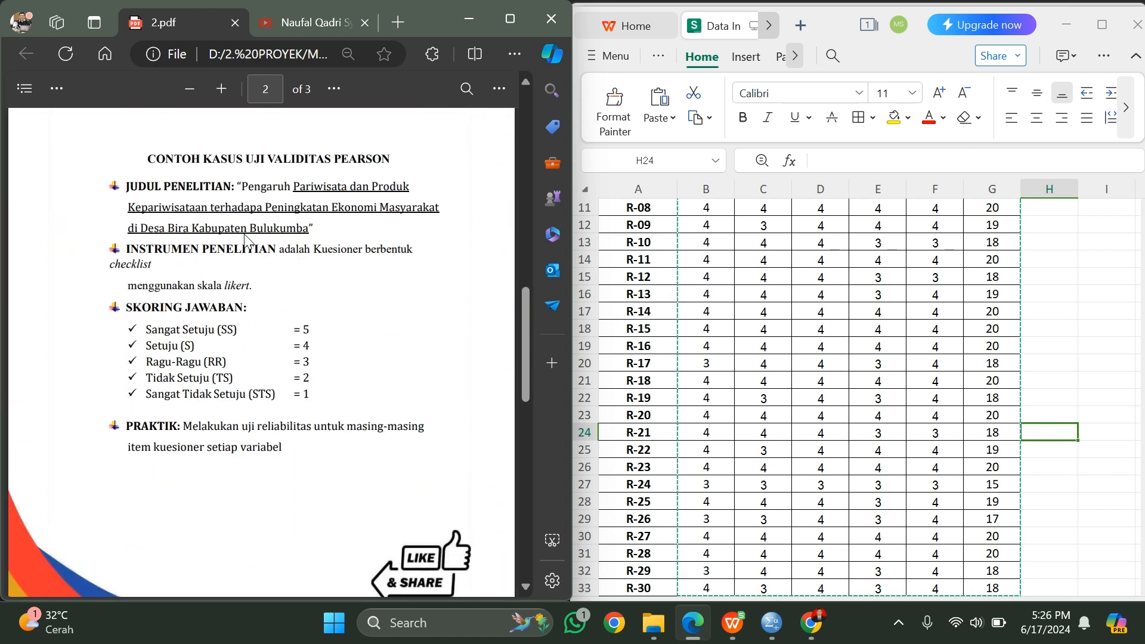
scroll(244, 239, down, 2)
scroll(244, 238, up, 2)
scroll(317, 306, down, 10)
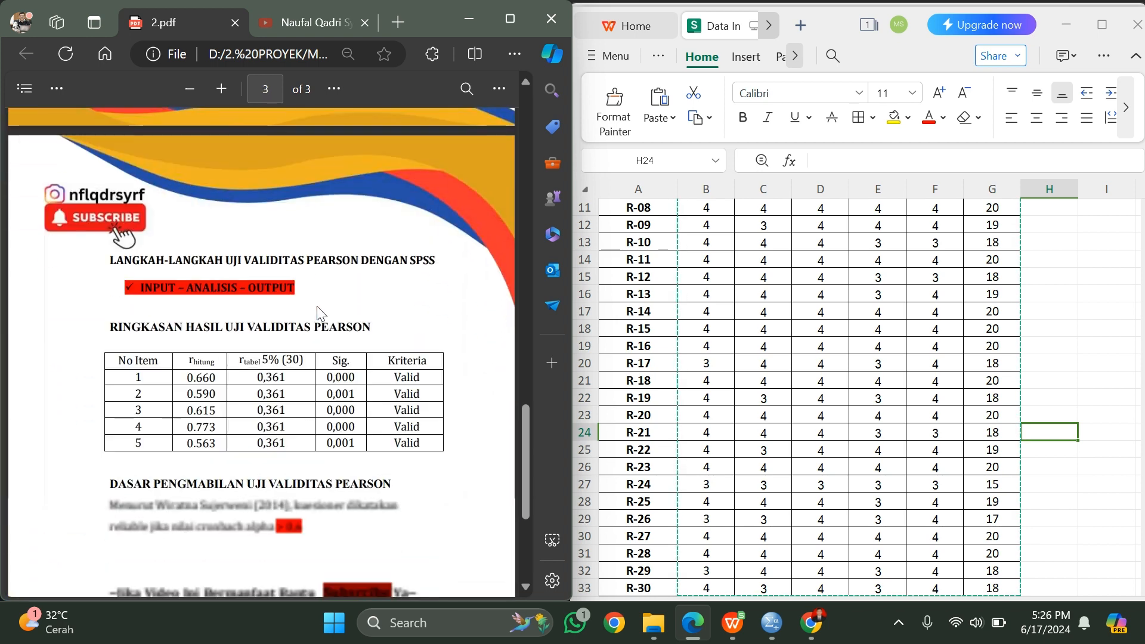
scroll(317, 307, down, 2)
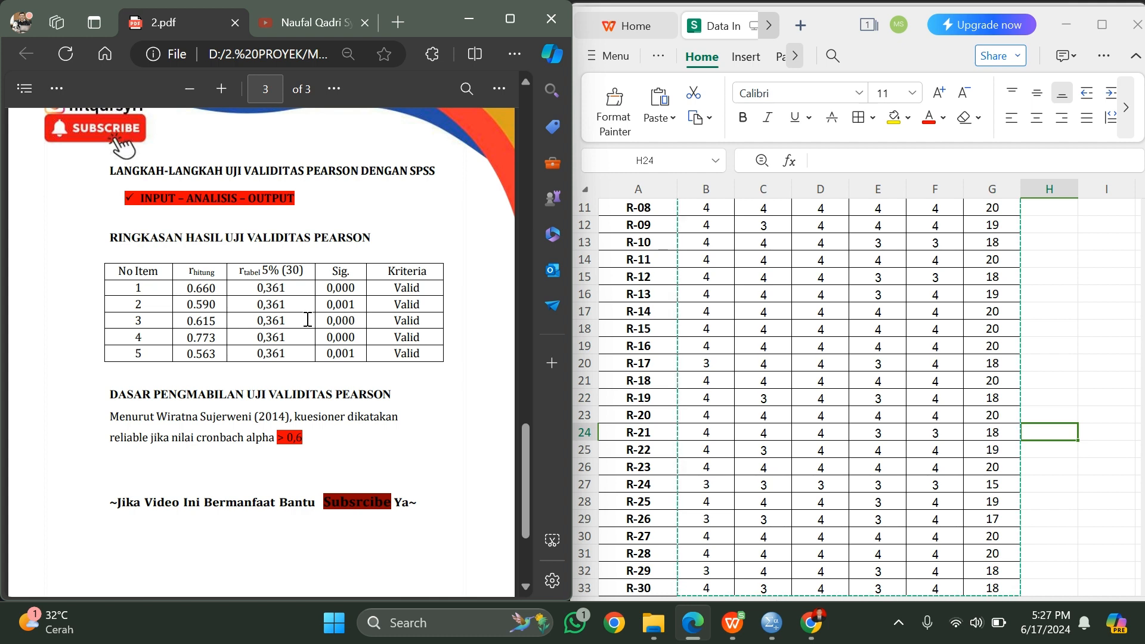
scroll(319, 322, up, 2)
scroll(320, 322, up, 2)
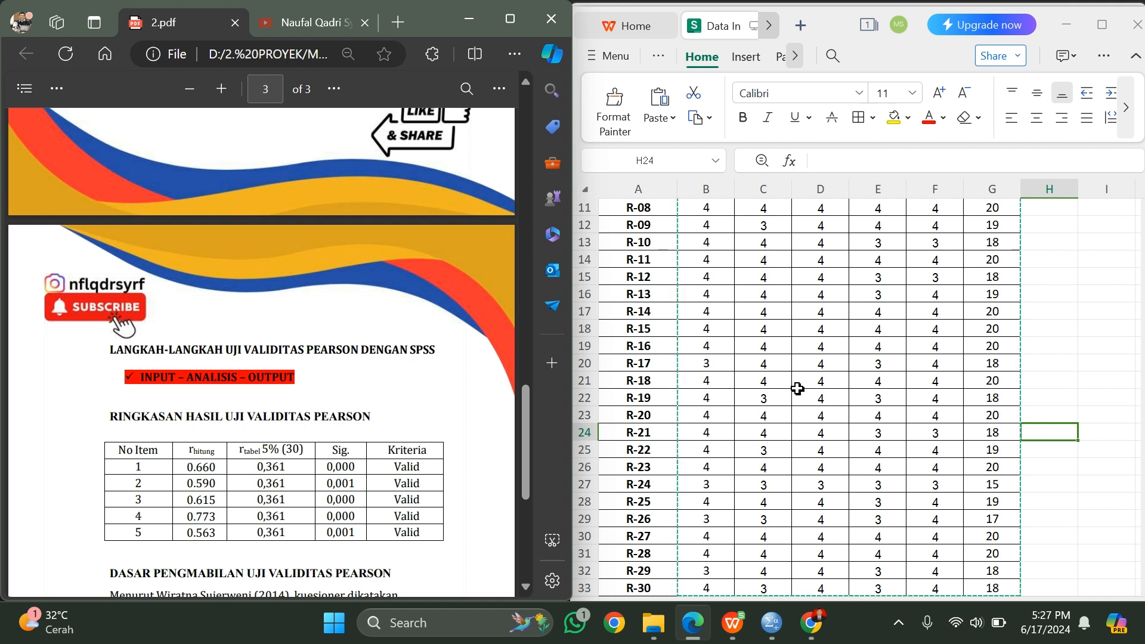
Examine the questionnaire scores for items Ke 1 to Ke 5 and the X Total column in the spreadsheet.
scroll(796, 381, up, 2)
scroll(794, 366, up, 2)
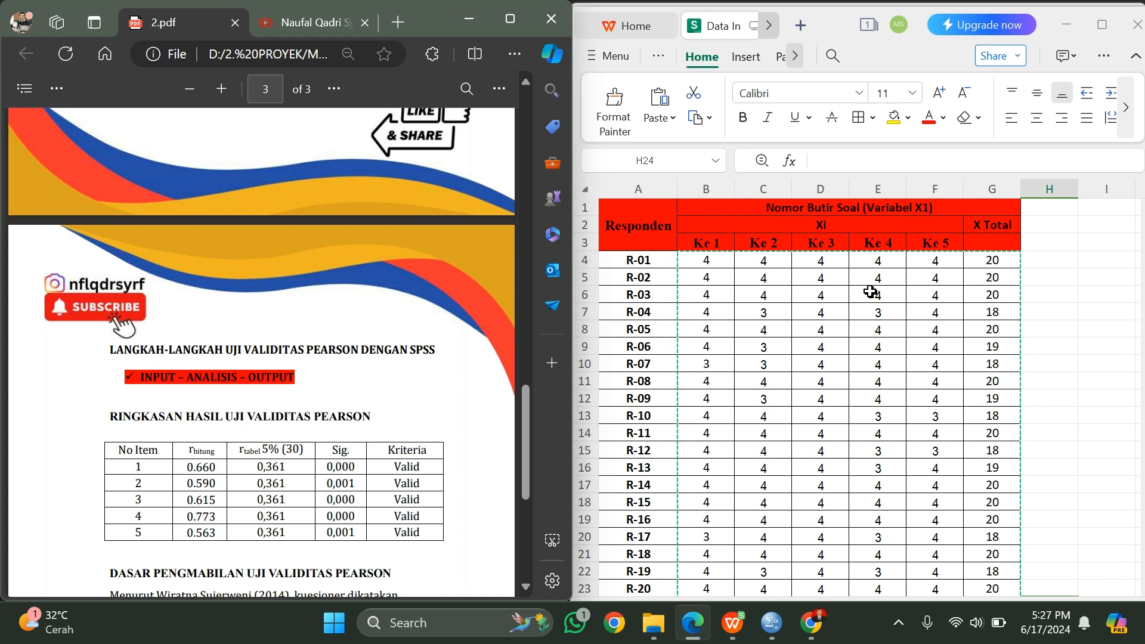
scroll(871, 291, down, 1)
click(894, 301)
scroll(893, 301, up, 1)
click(894, 301)
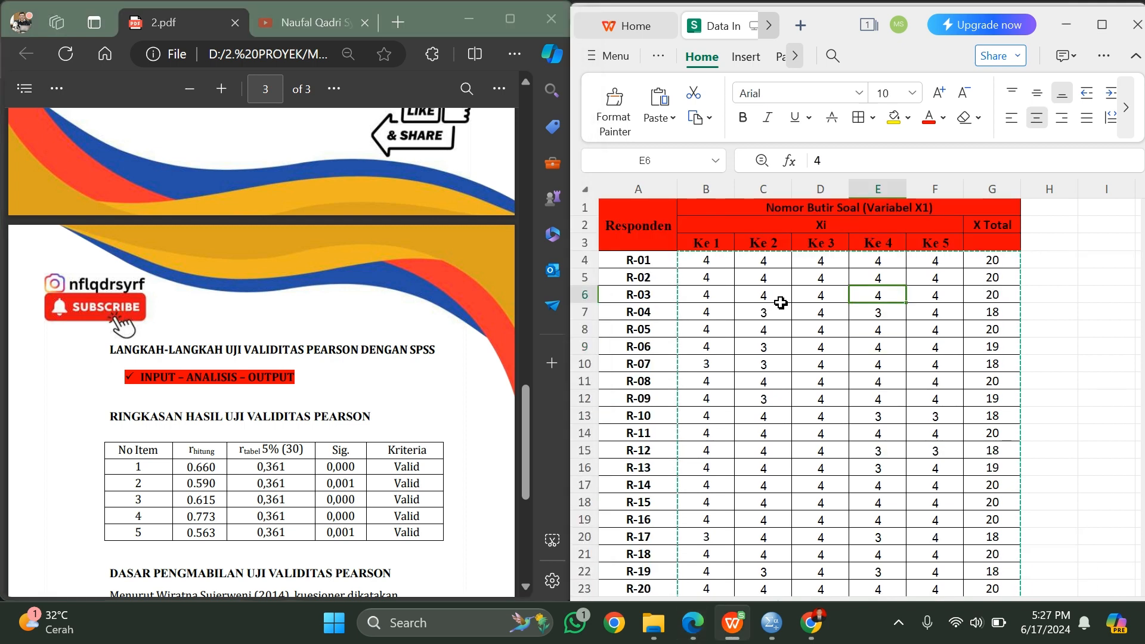
click(778, 297)
click(722, 265)
click(823, 265)
click(936, 261)
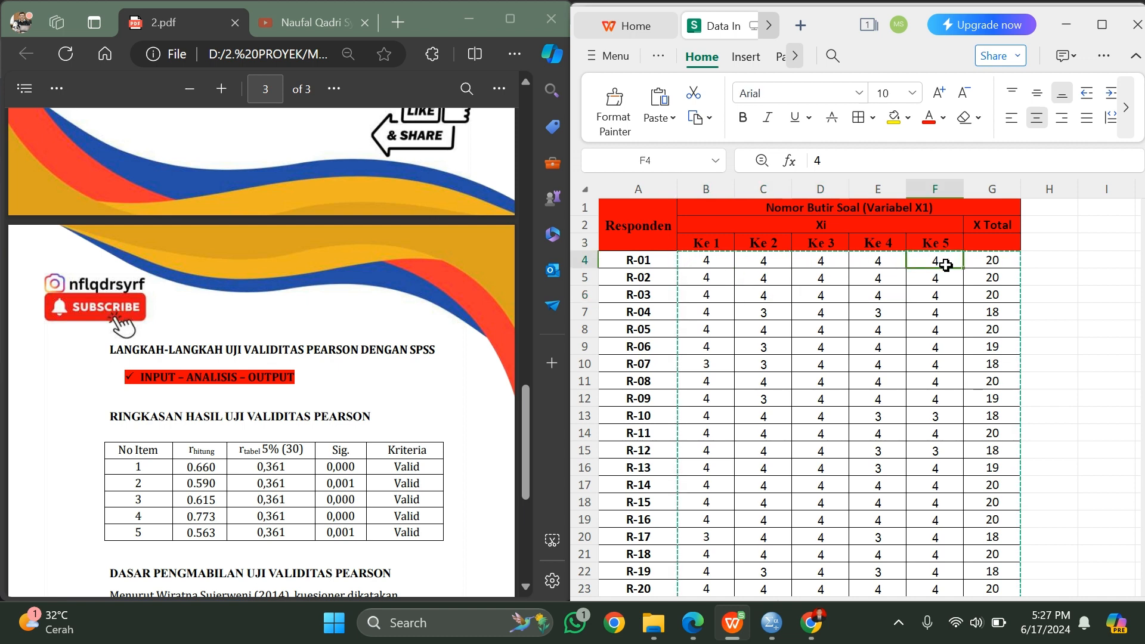
click(838, 260)
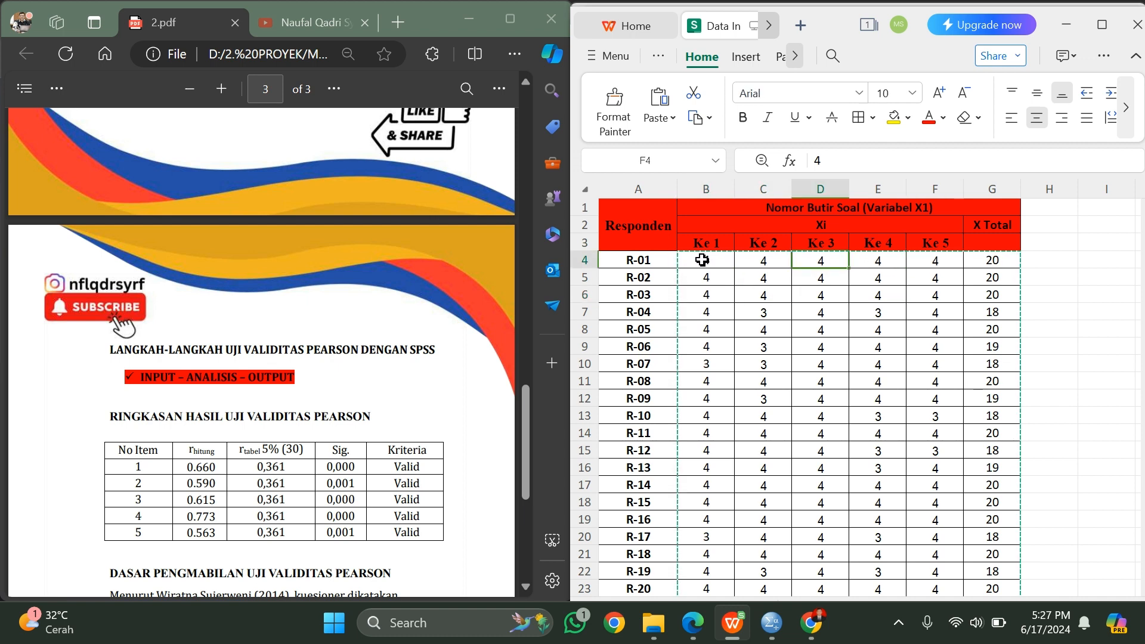
key(Right)
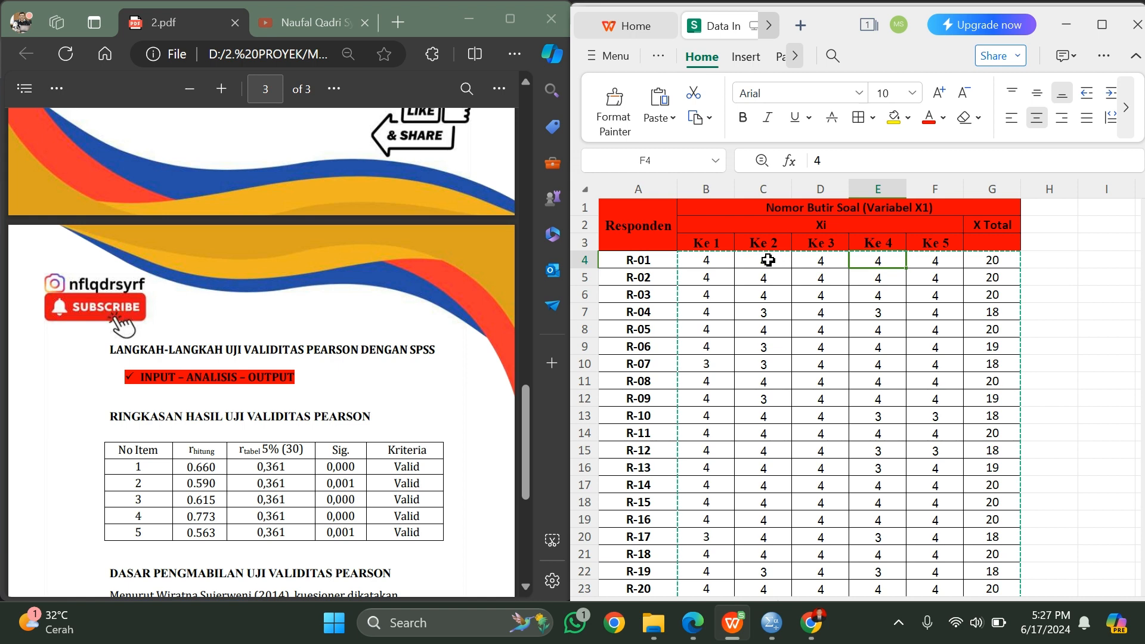
Switch to the SPSS Data Editor, examine the variable definitions for X1.1 to X1.5 and XTOTAL, and return to the data.
mouse_move(781, 631)
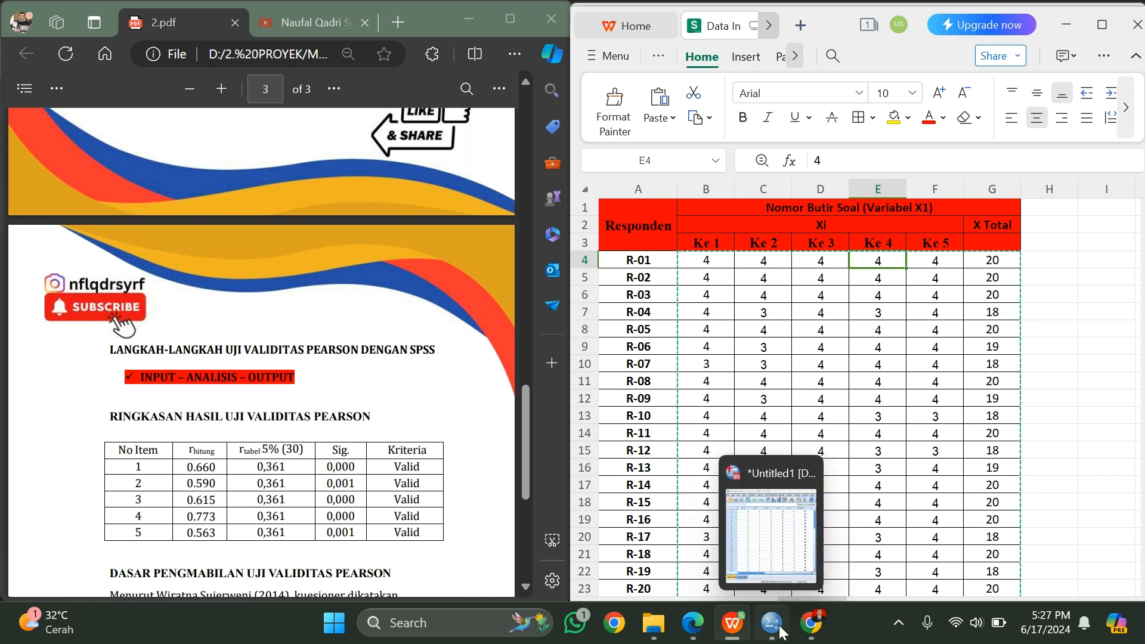
click(786, 579)
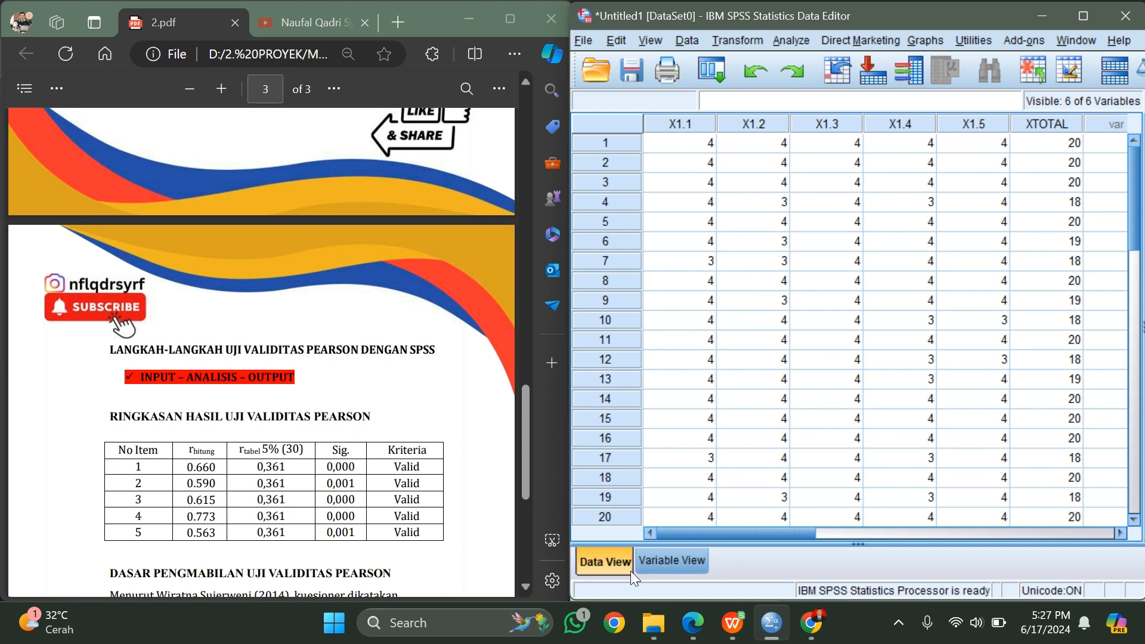
click(662, 570)
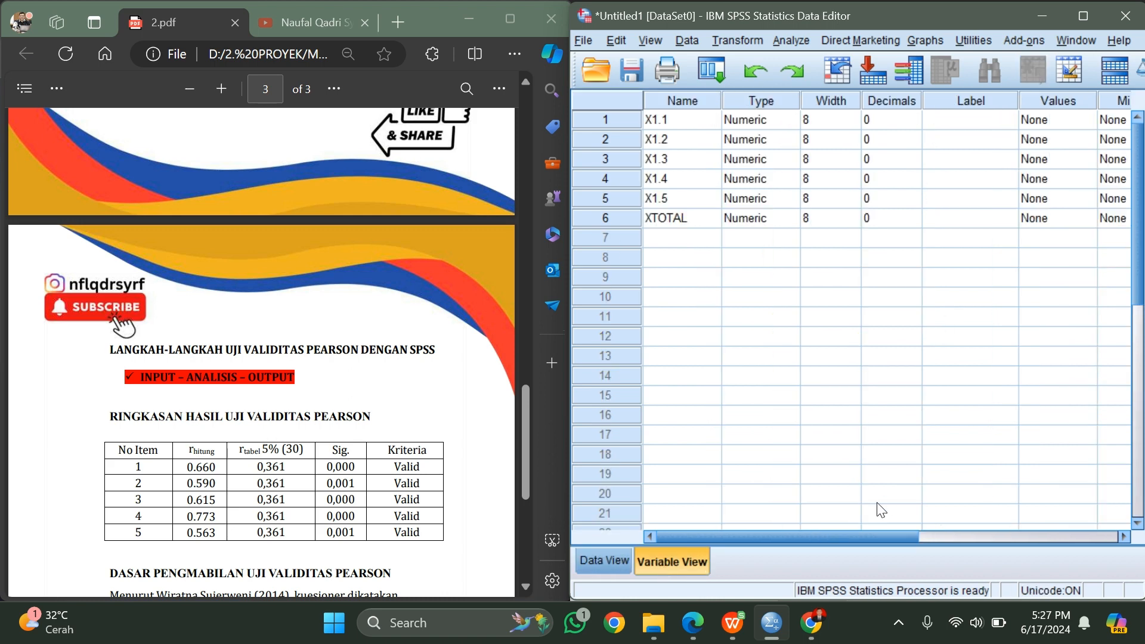
drag(847, 538, 747, 541)
click(612, 563)
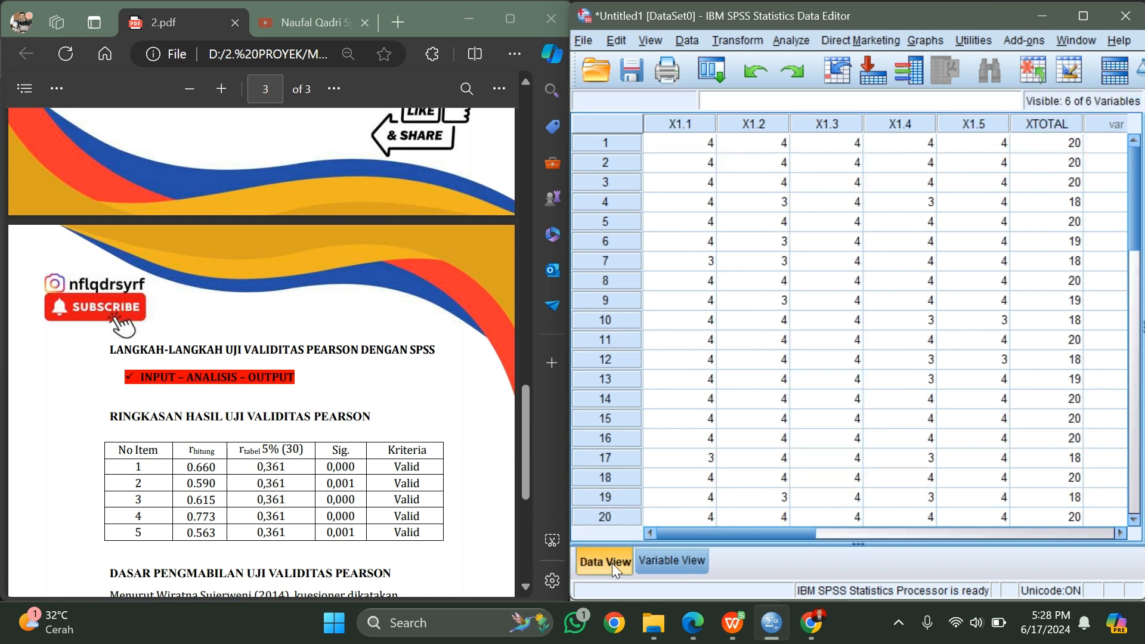
Highlight the respondent scores in B4:G20 of the WPS spreadsheet as the data source and return to SPSS.
click(747, 629)
drag(706, 260, 990, 537)
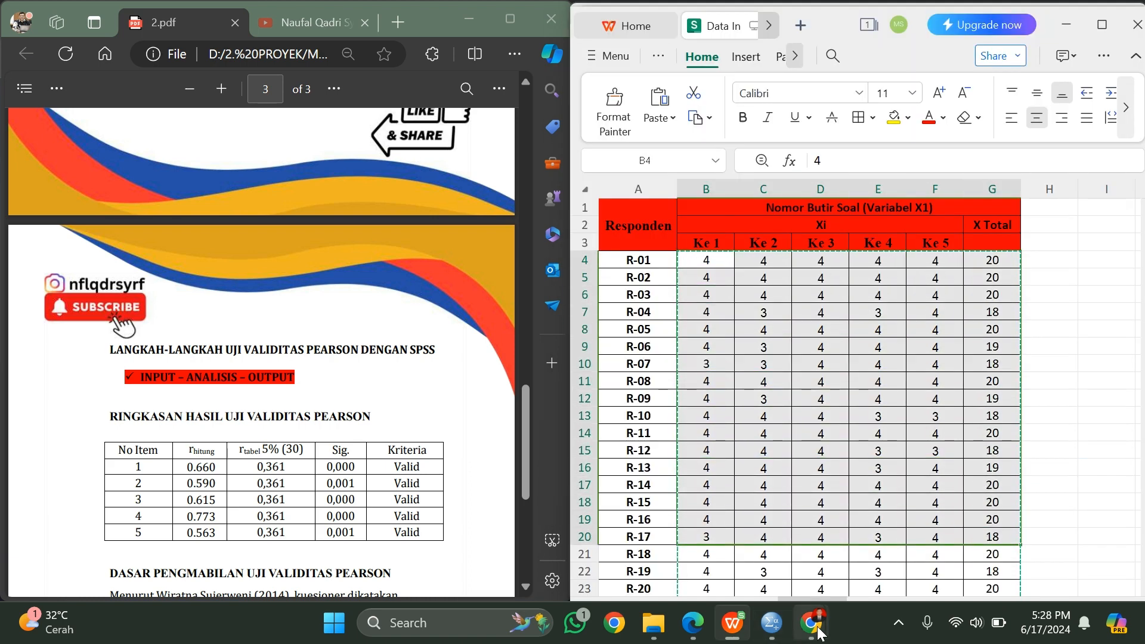
click(772, 623)
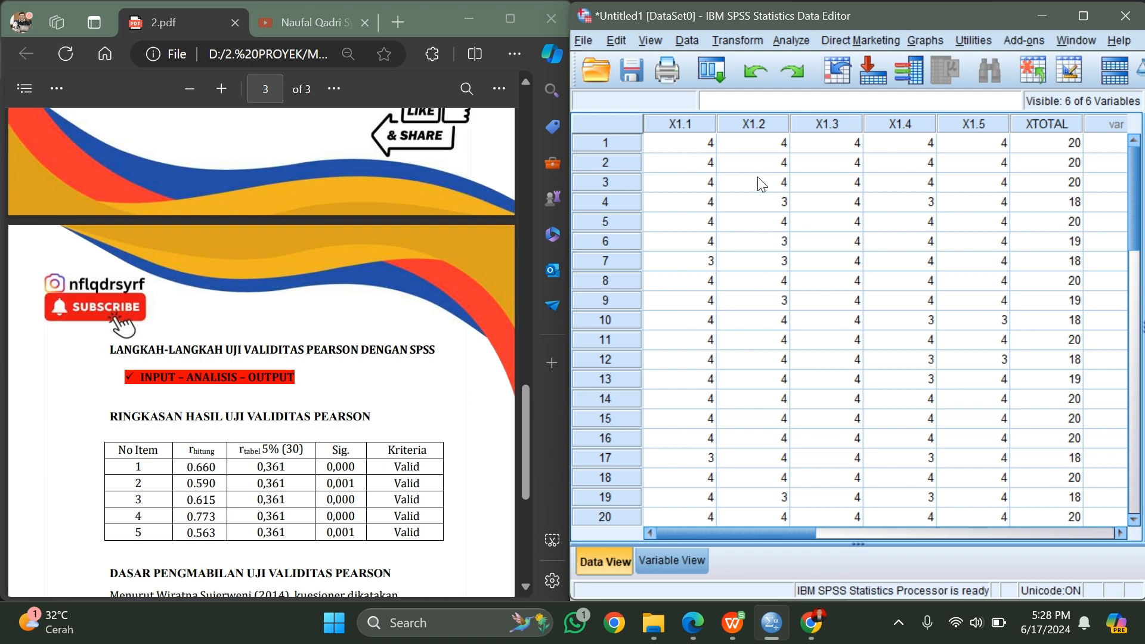
Open Reliability Analysis and remove the items X1.1 to X1.5 left in the Items list.
click(791, 41)
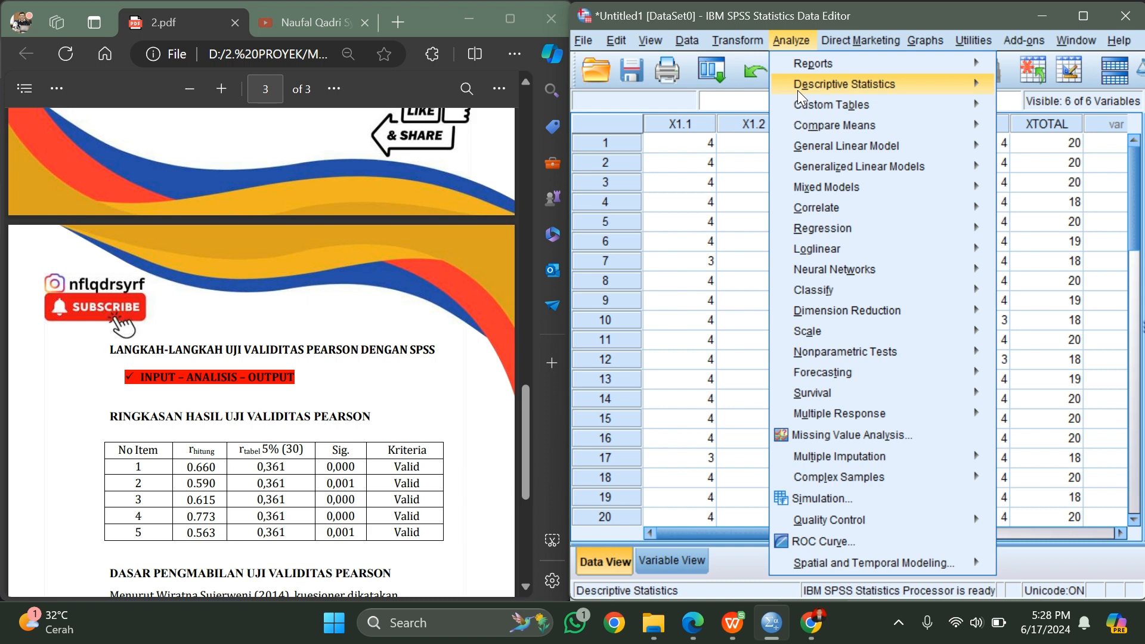
mouse_move(796, 334)
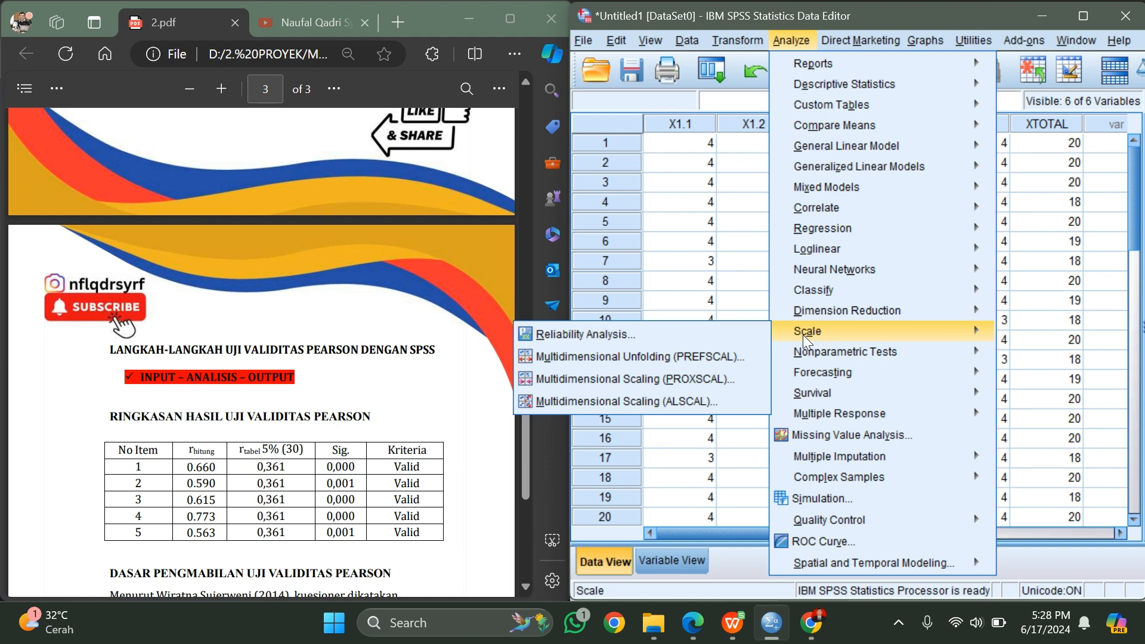
click(572, 337)
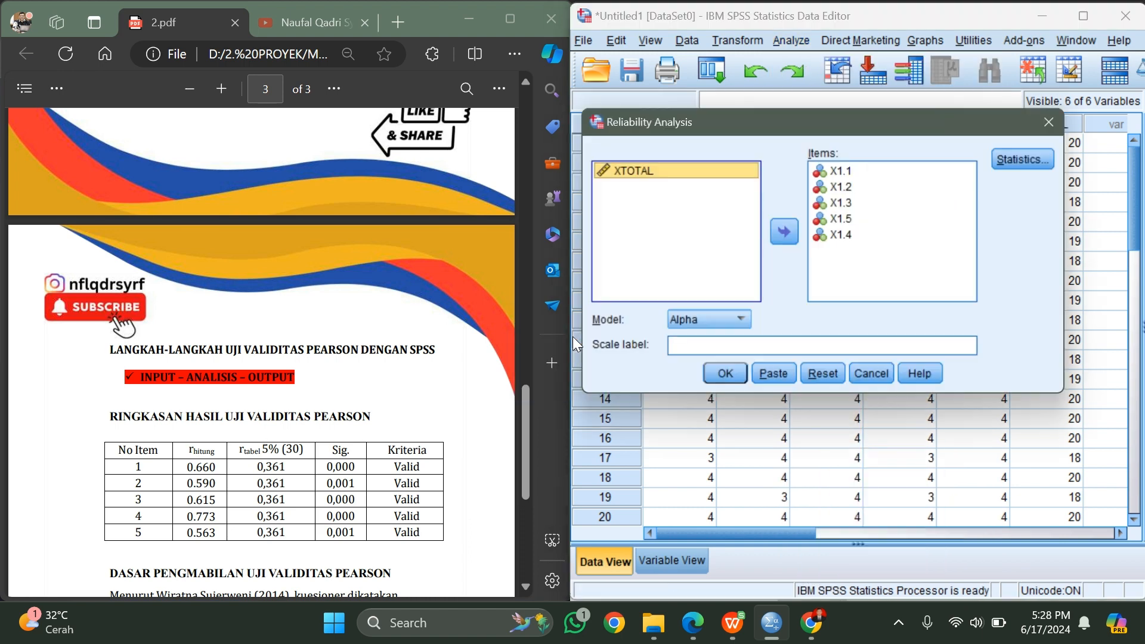
click(843, 174)
key(shift+Down)
key(shift+Down)
key(shift+Down)
key(shift+Down)
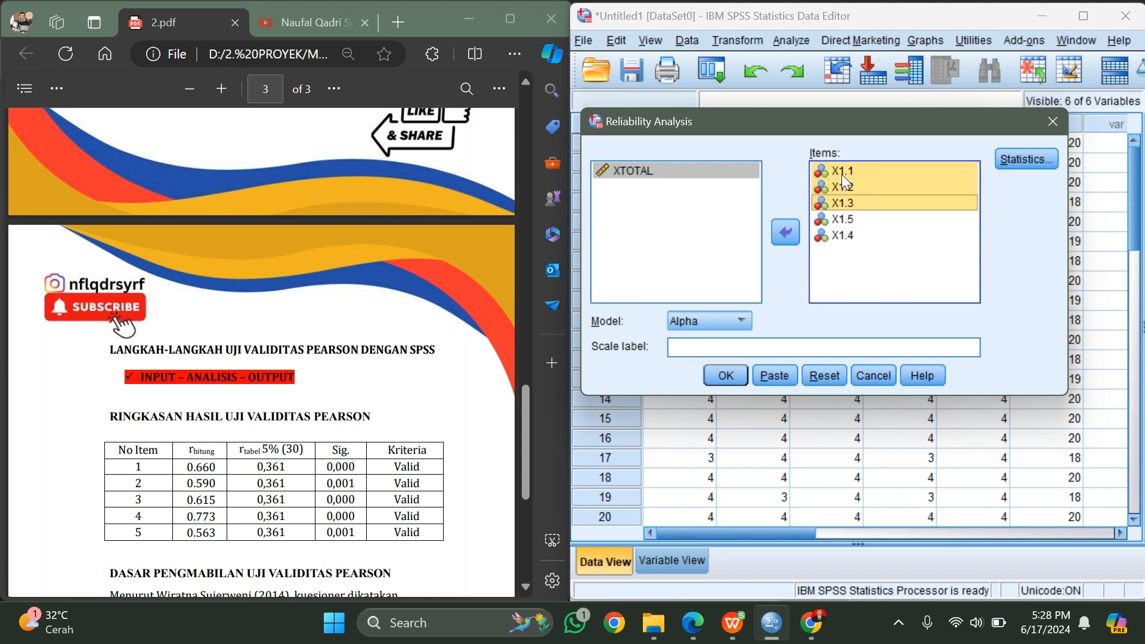
click(786, 232)
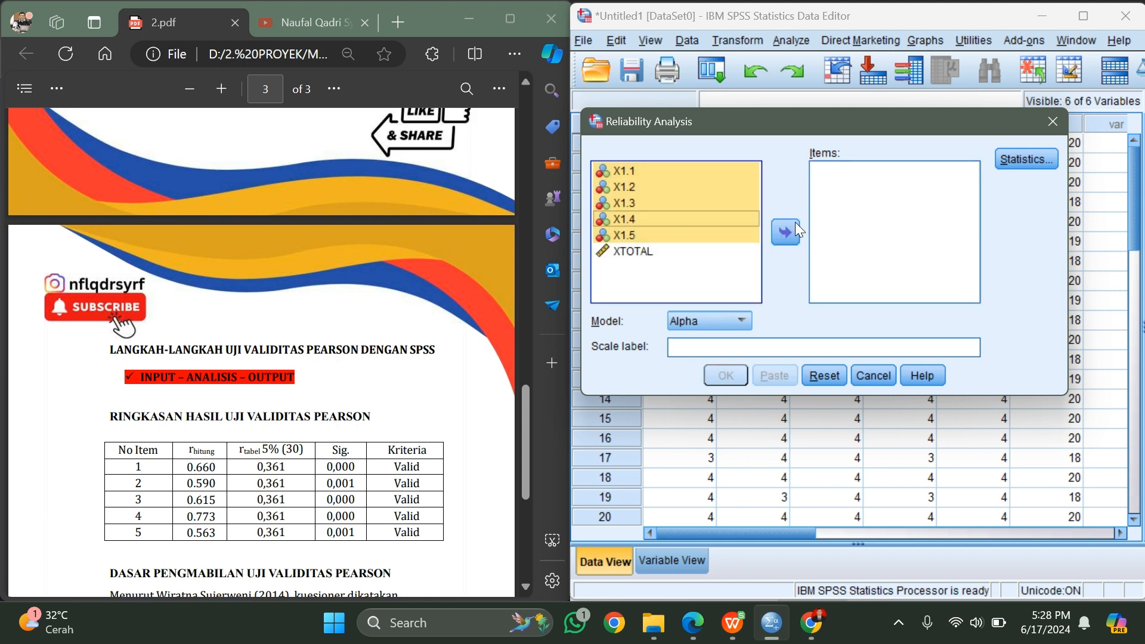
Add the variables X1.1 through X1.5 as the items of the reliability analysis, leaving out XTOTAL.
key(Down)
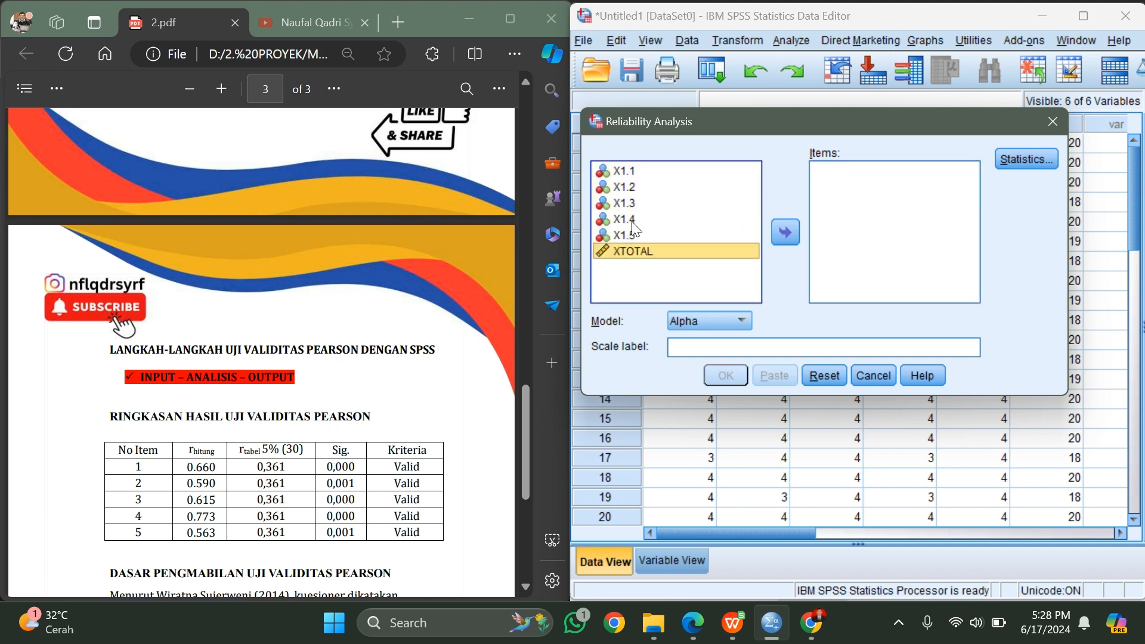
click(621, 173)
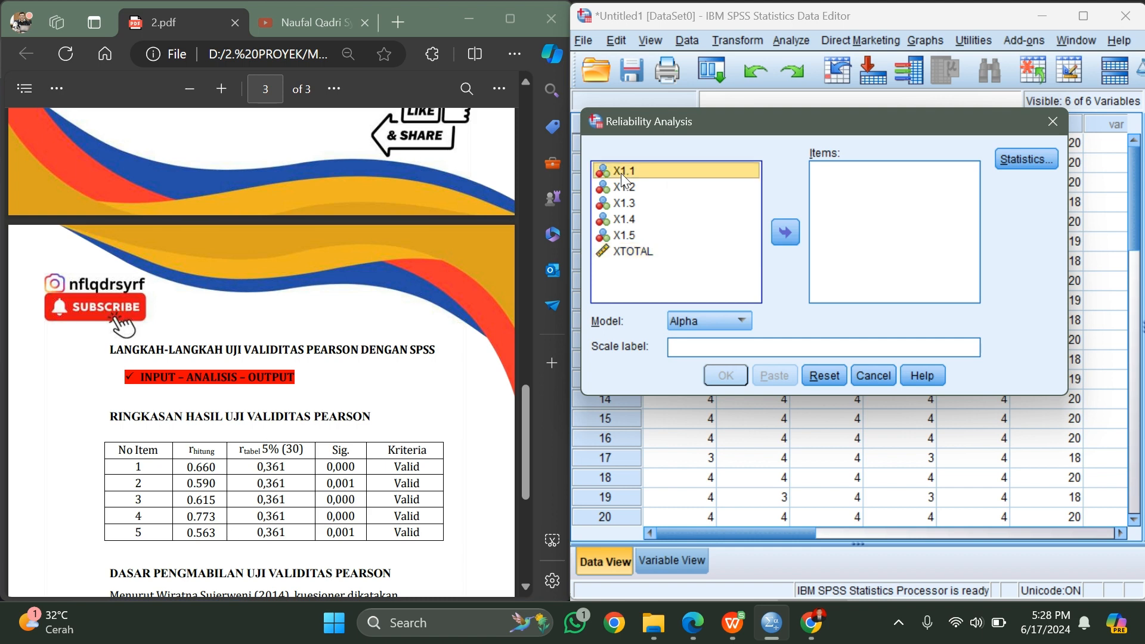
ctrl+click(657, 240)
ctrl+click(660, 203)
ctrl+click(636, 236)
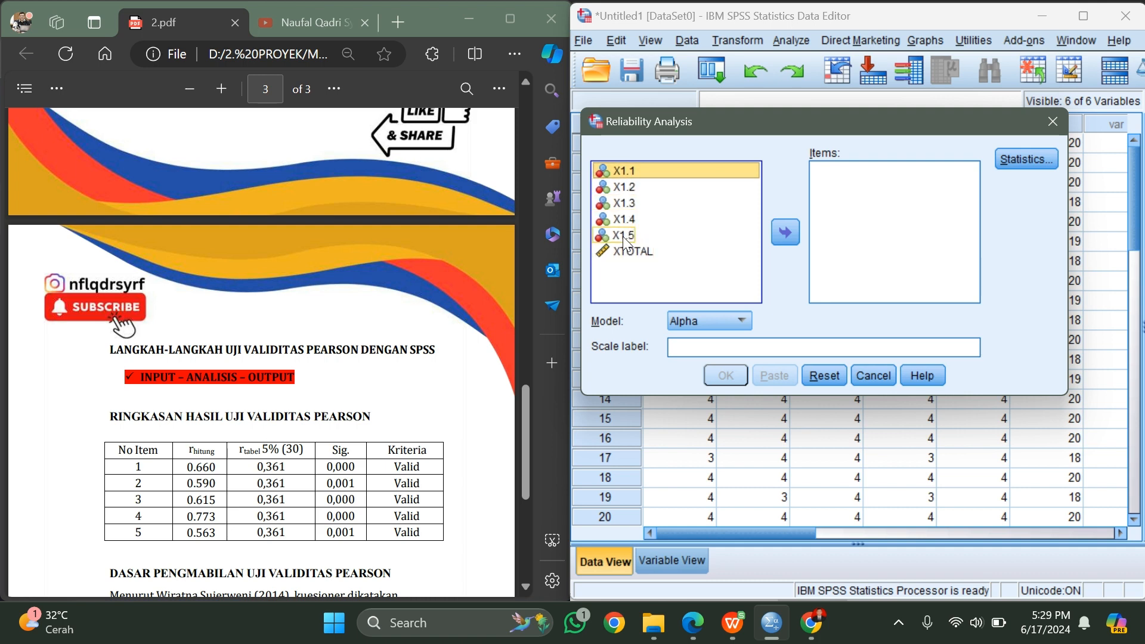
ctrl+click(625, 228)
drag(631, 184, 629, 237)
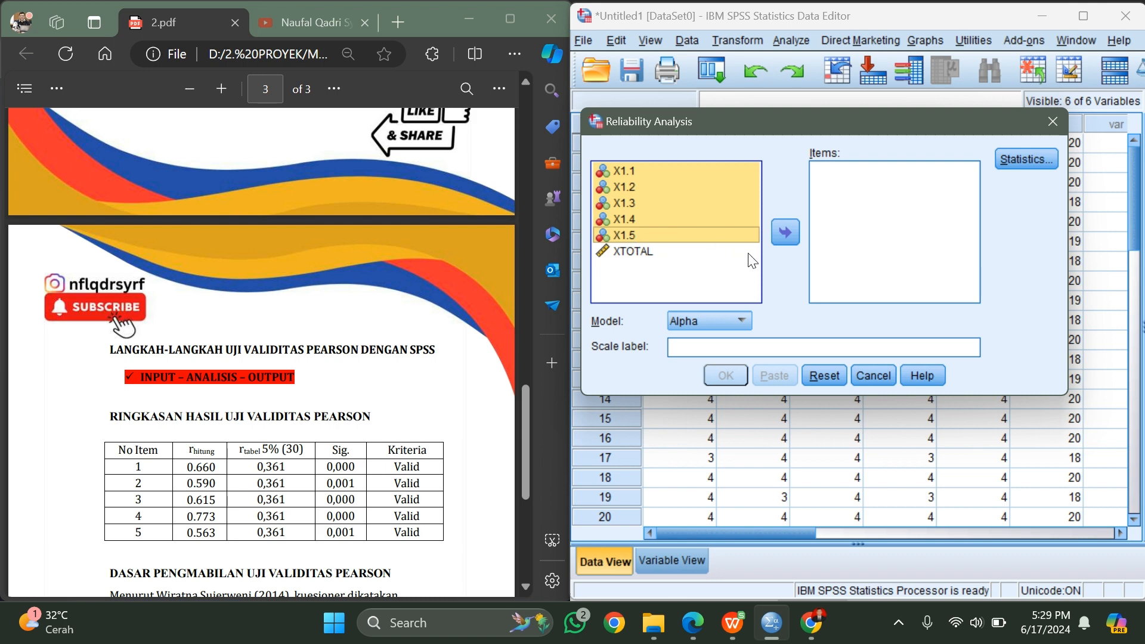
click(785, 239)
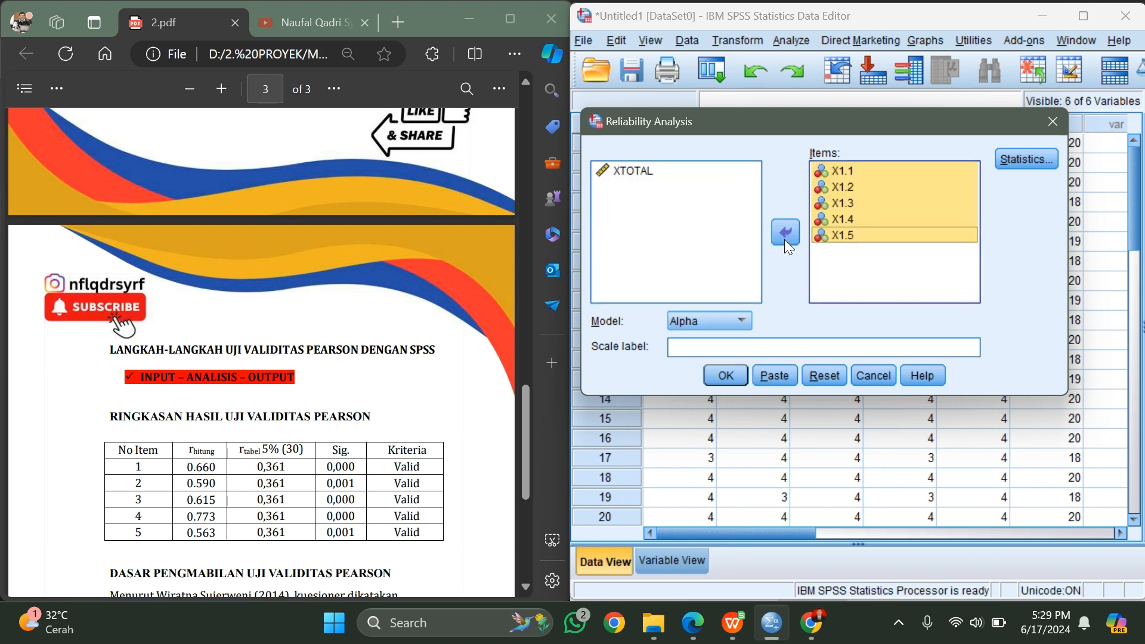
click(679, 225)
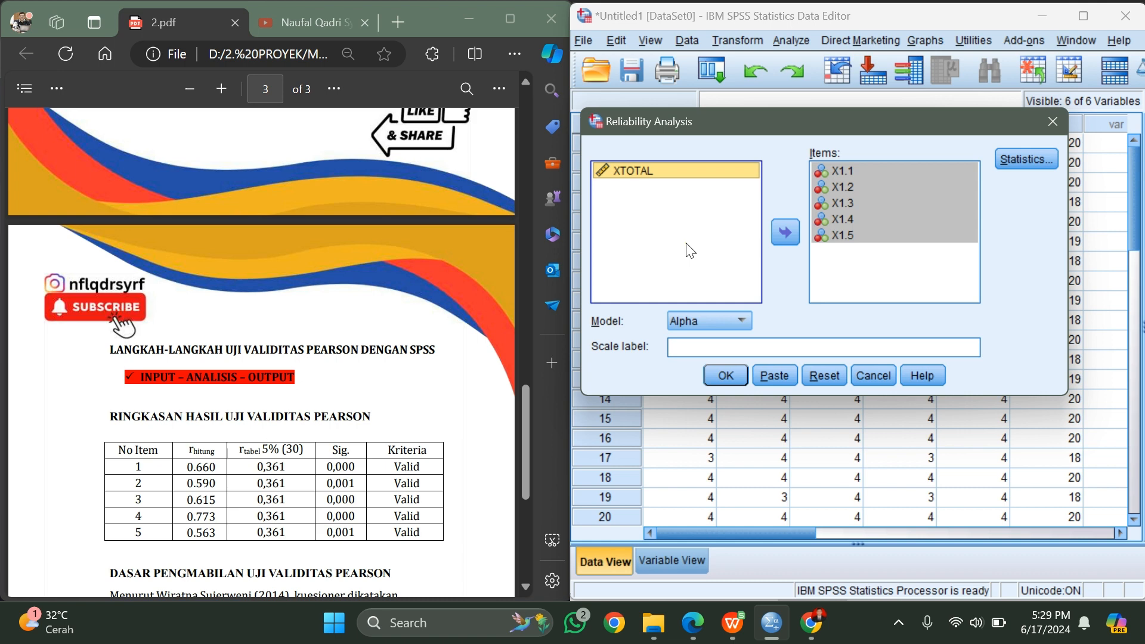
click(790, 241)
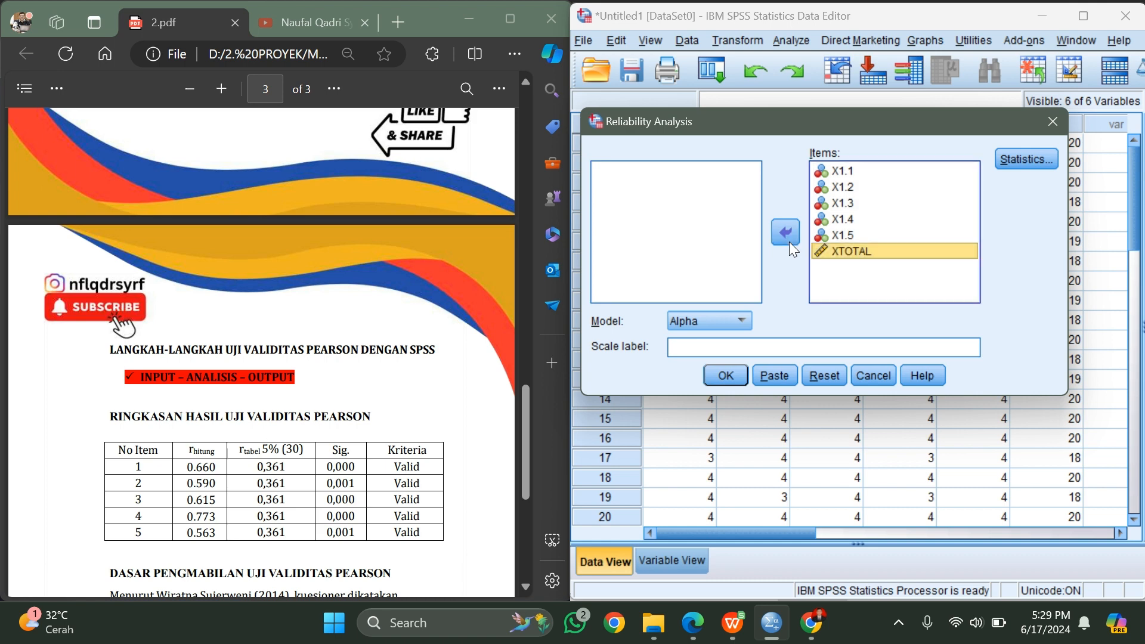
click(785, 238)
Check each entry from X1.1 to X1.5 in the reliability analysis items.
click(865, 235)
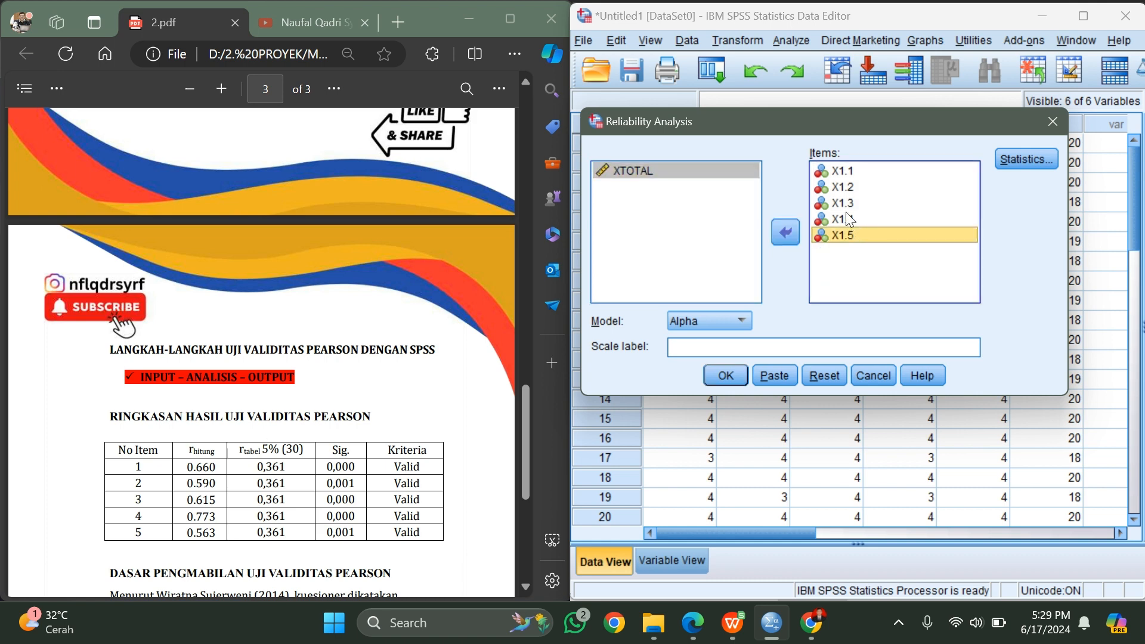
click(847, 219)
click(839, 173)
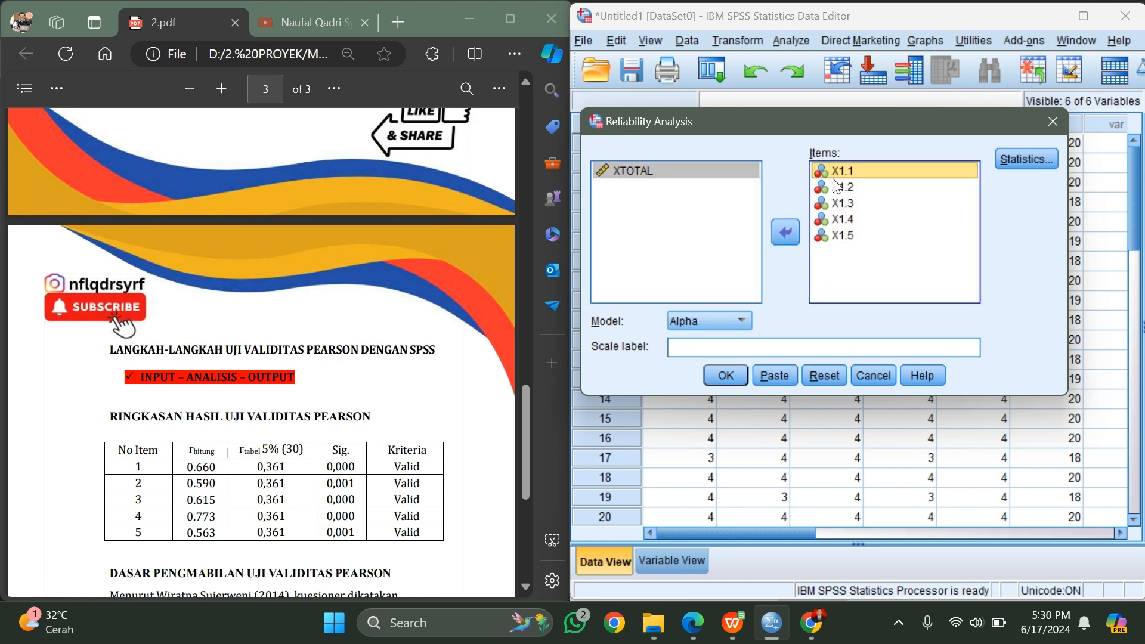
click(840, 187)
click(839, 203)
click(837, 219)
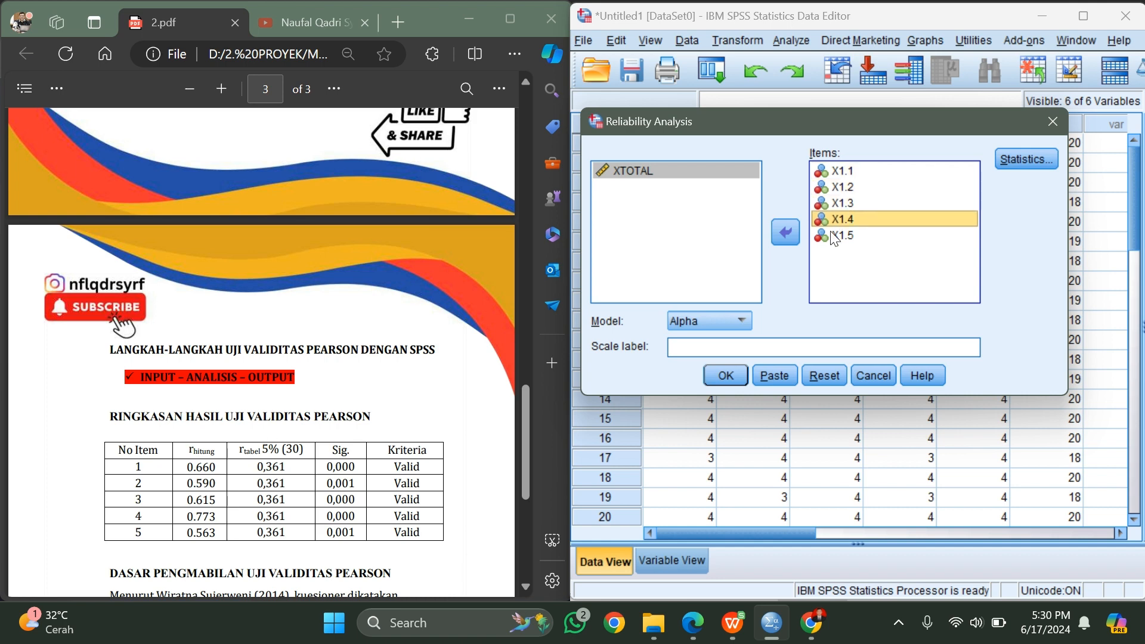
click(835, 237)
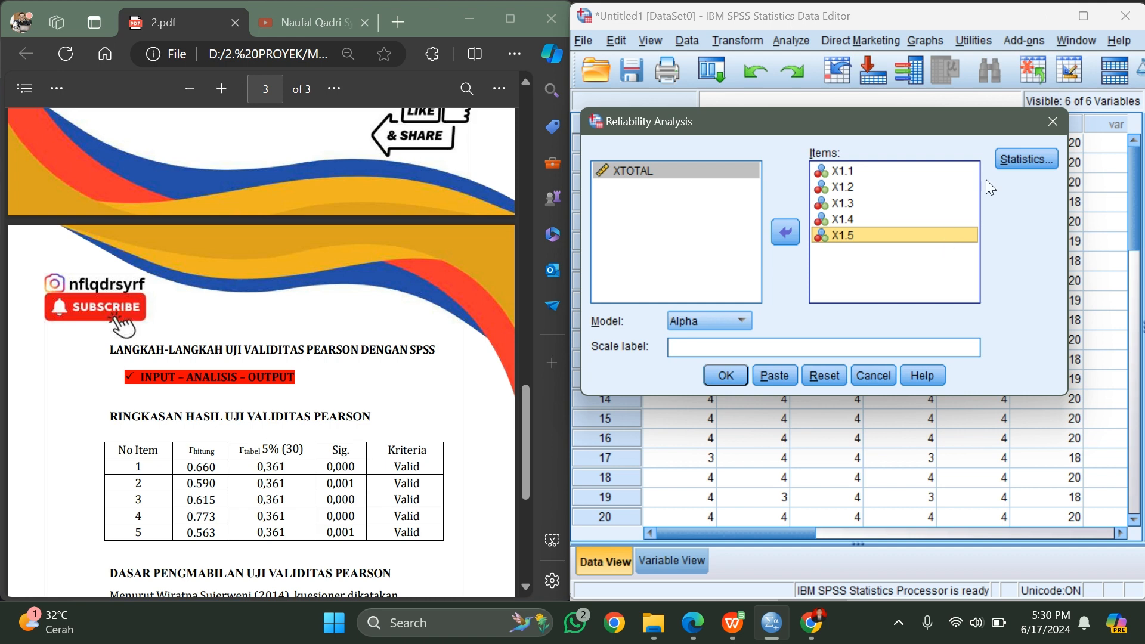
Request the "Scale if item deleted" descriptives in the reliability statistics.
click(1022, 163)
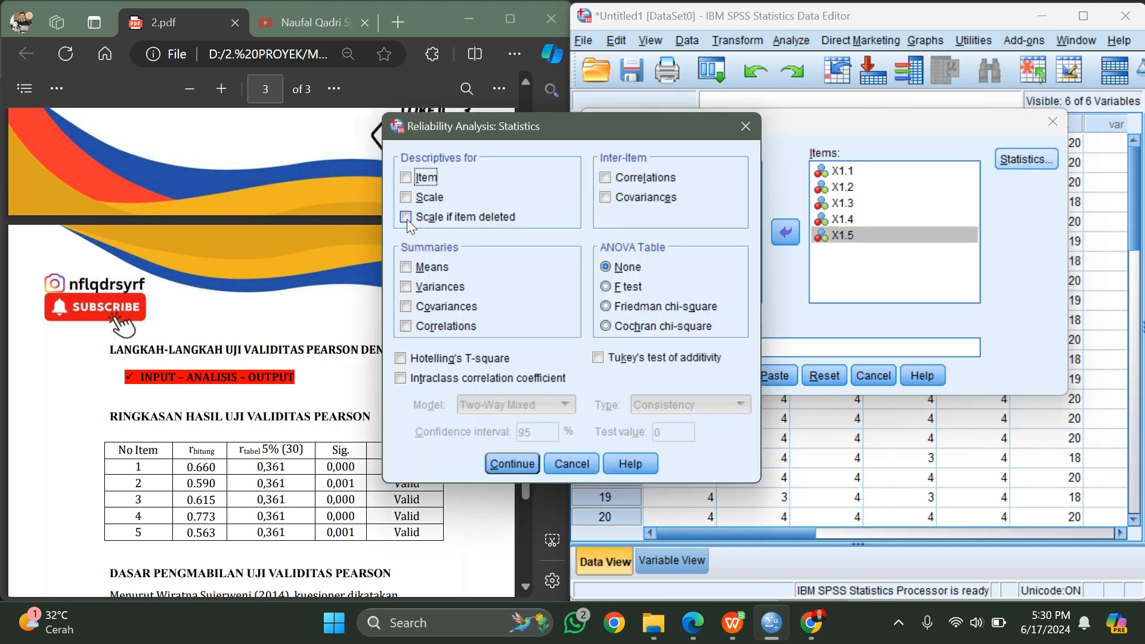
click(403, 219)
click(511, 463)
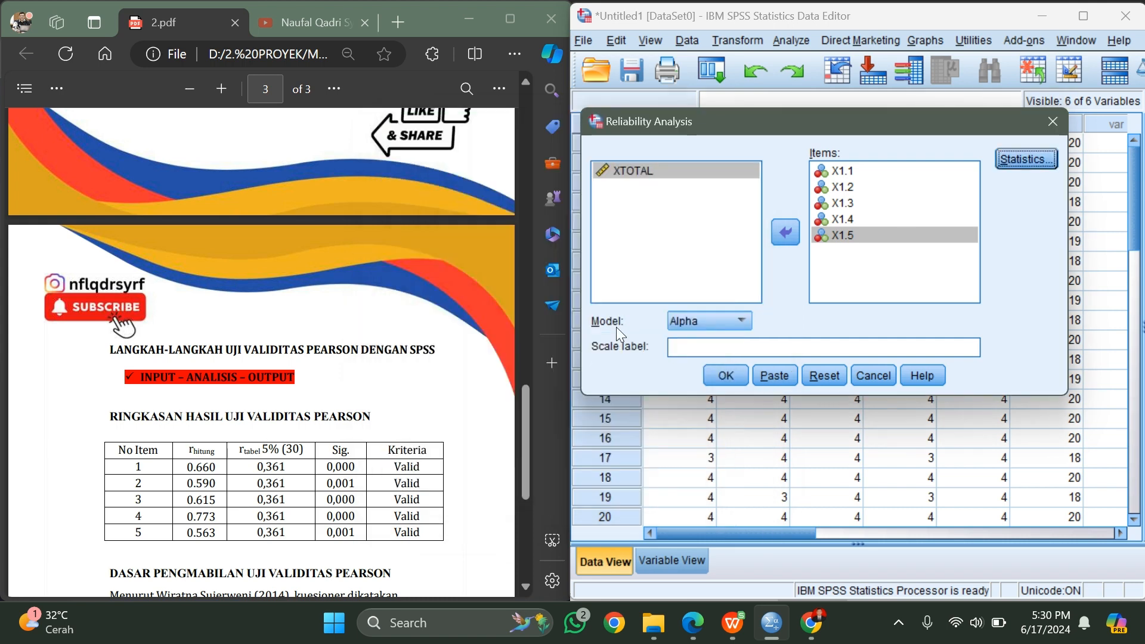
Run the reliability analysis with the Alpha model and place the output window beside the PDF.
click(737, 325)
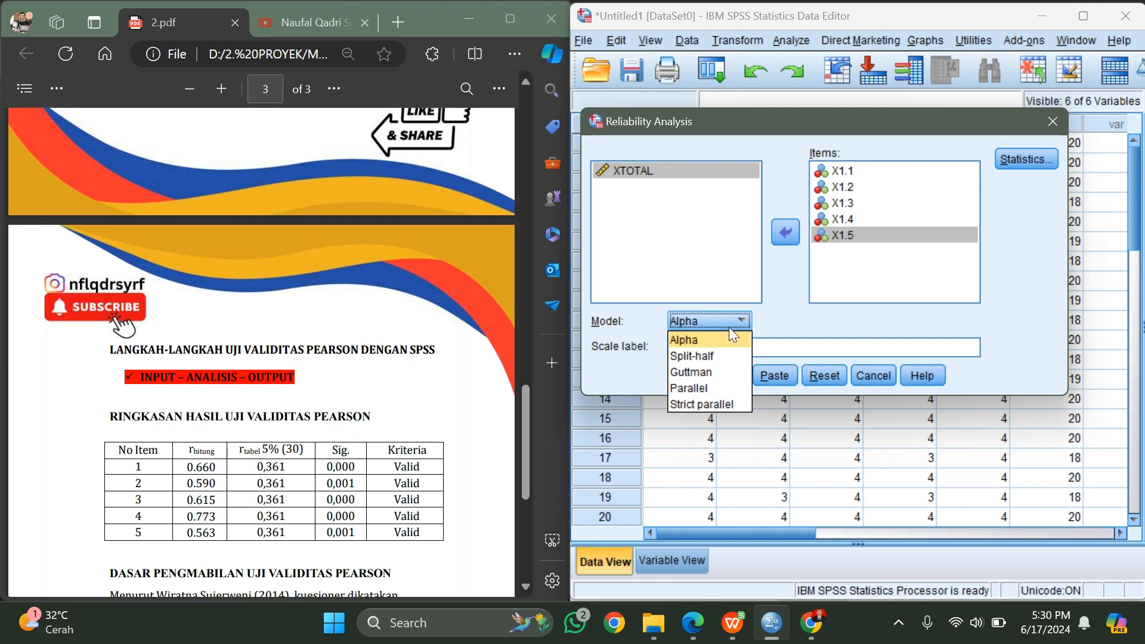
click(736, 321)
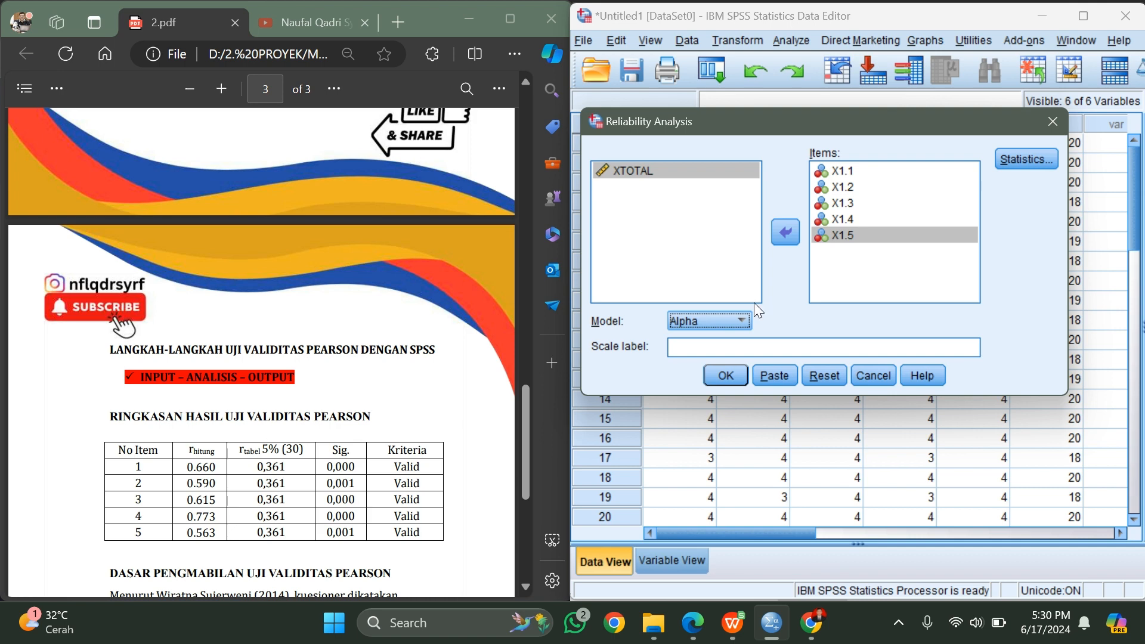
click(727, 377)
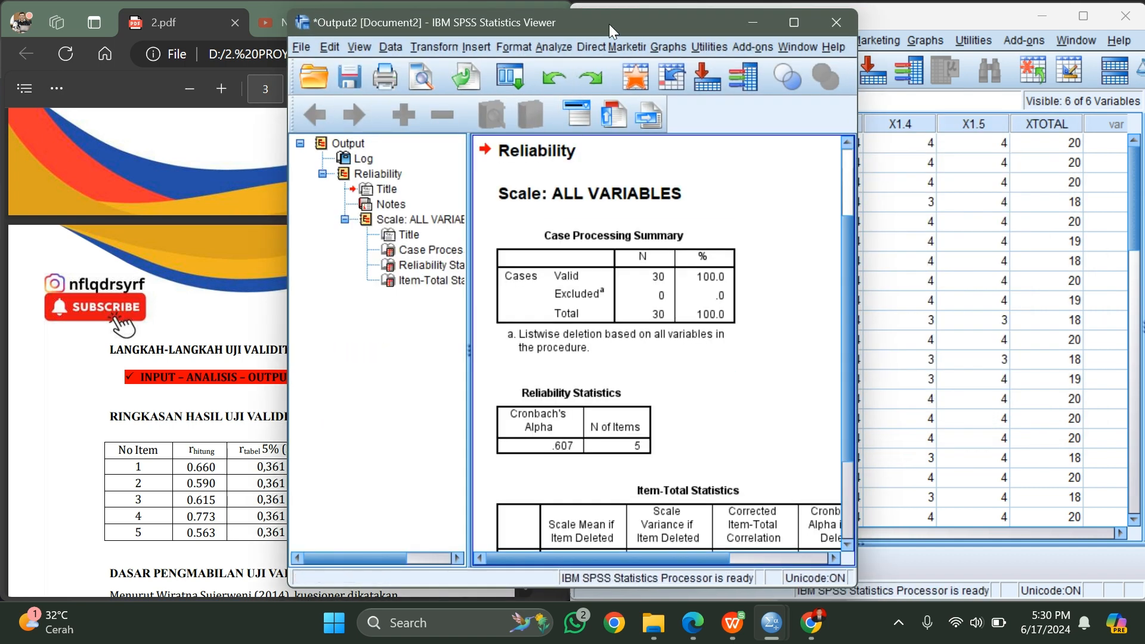
drag(609, 24, 873, 28)
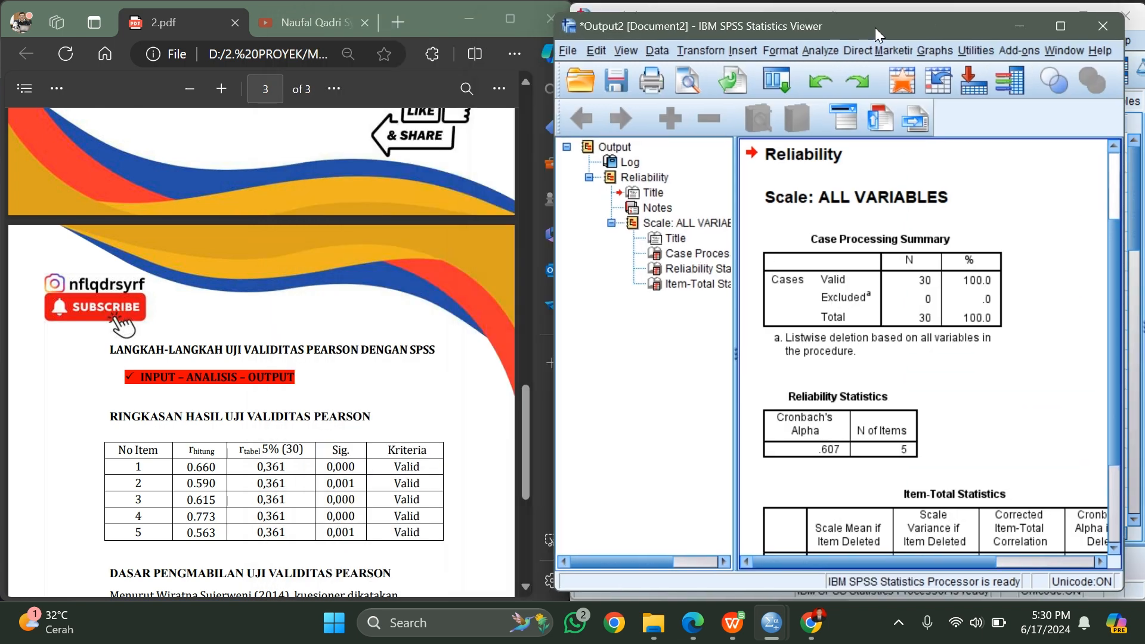
Examine the full width of the Item-Total Statistics table and the Cronbach's Alpha in the Reliability Statistics table.
scroll(868, 321, down, 3)
scroll(868, 321, down, 2)
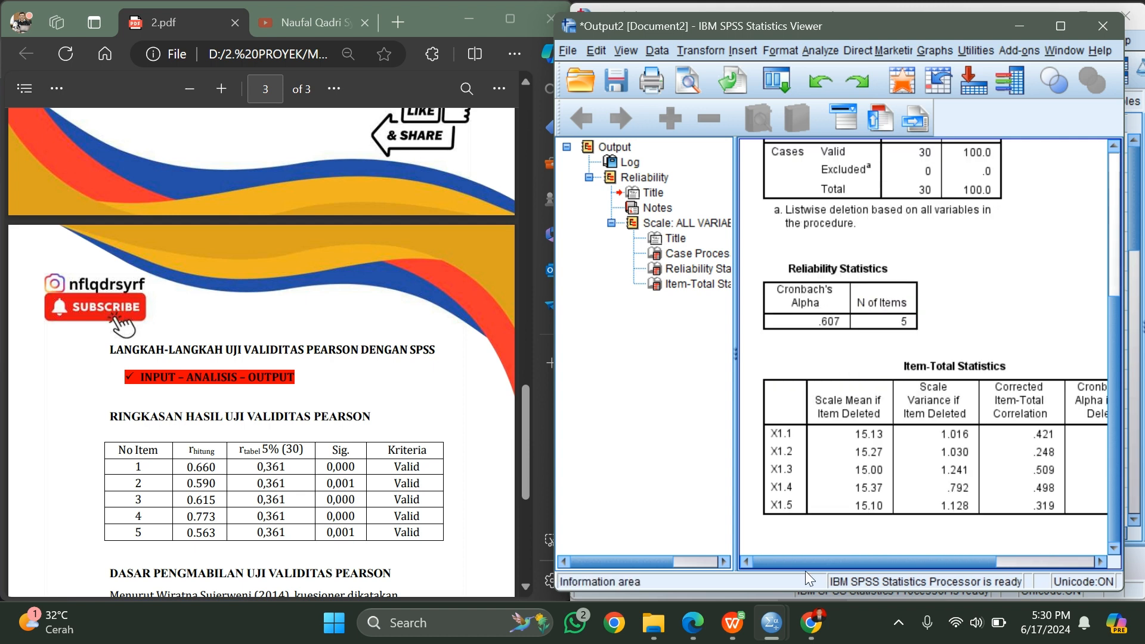
drag(804, 563, 848, 564)
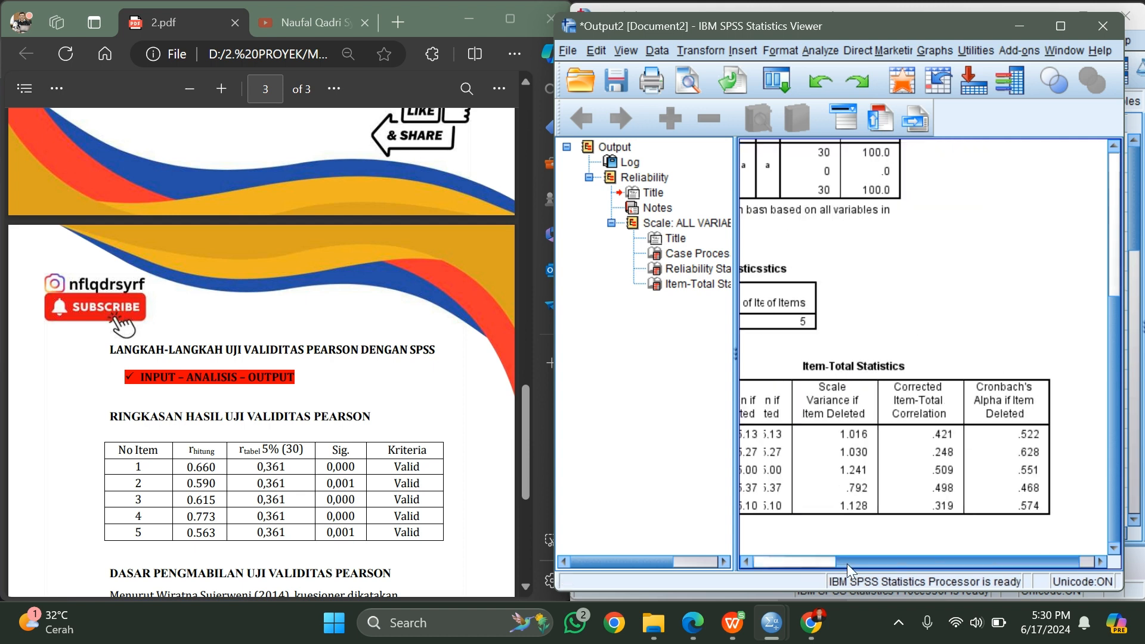
click(800, 295)
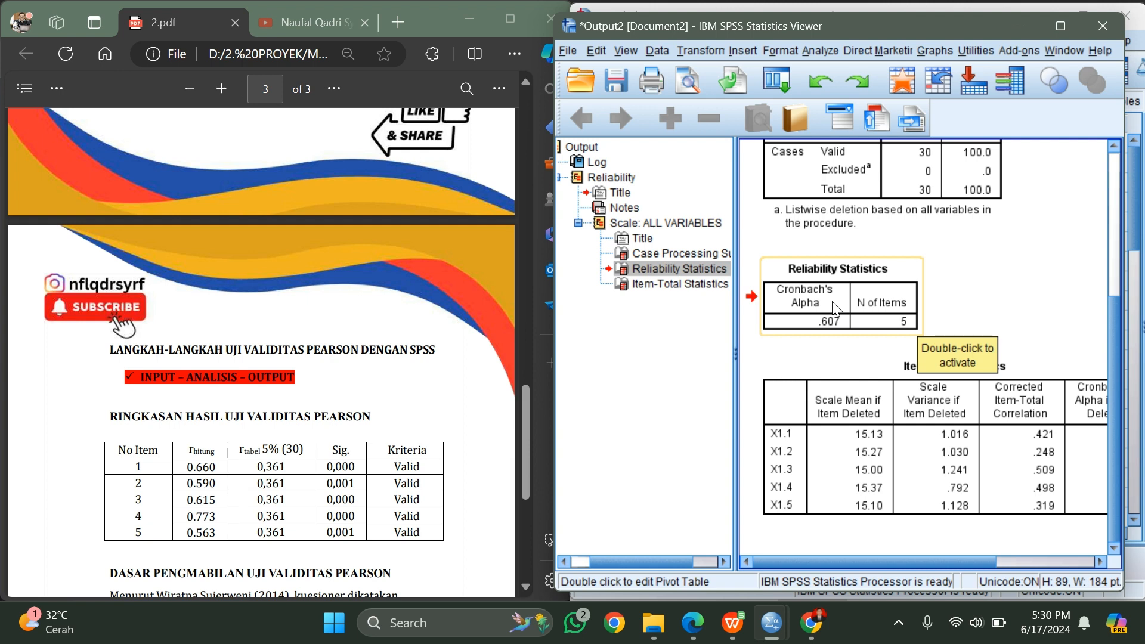
Read the decision criterion for Cronbach's Alpha at the end of 2.pdf.
scroll(418, 295, down, 2)
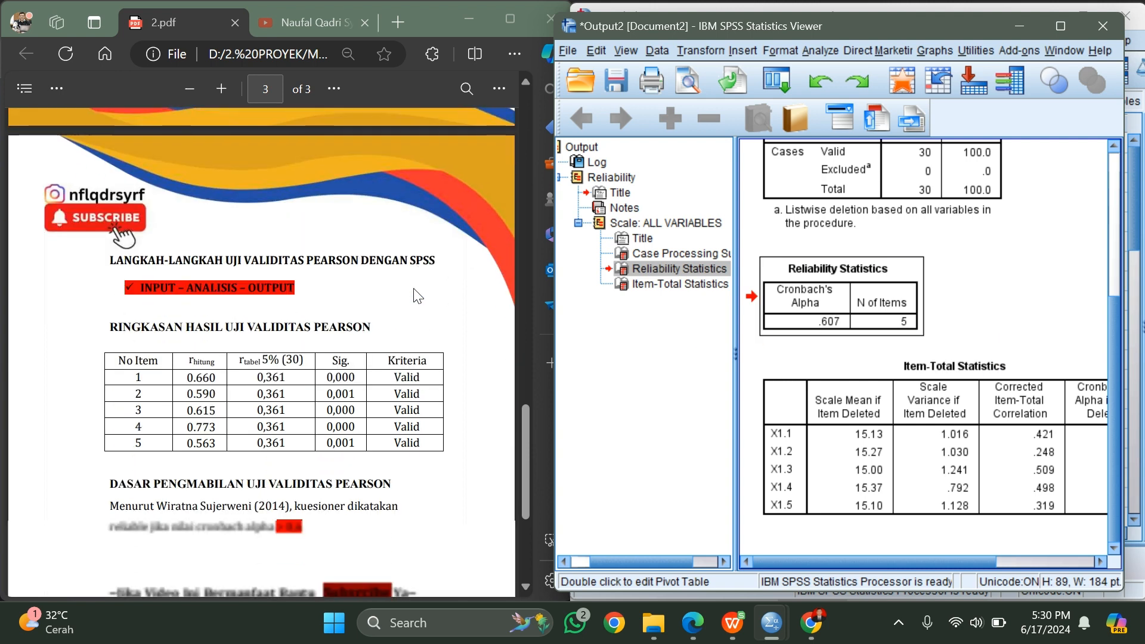
scroll(417, 296, down, 3)
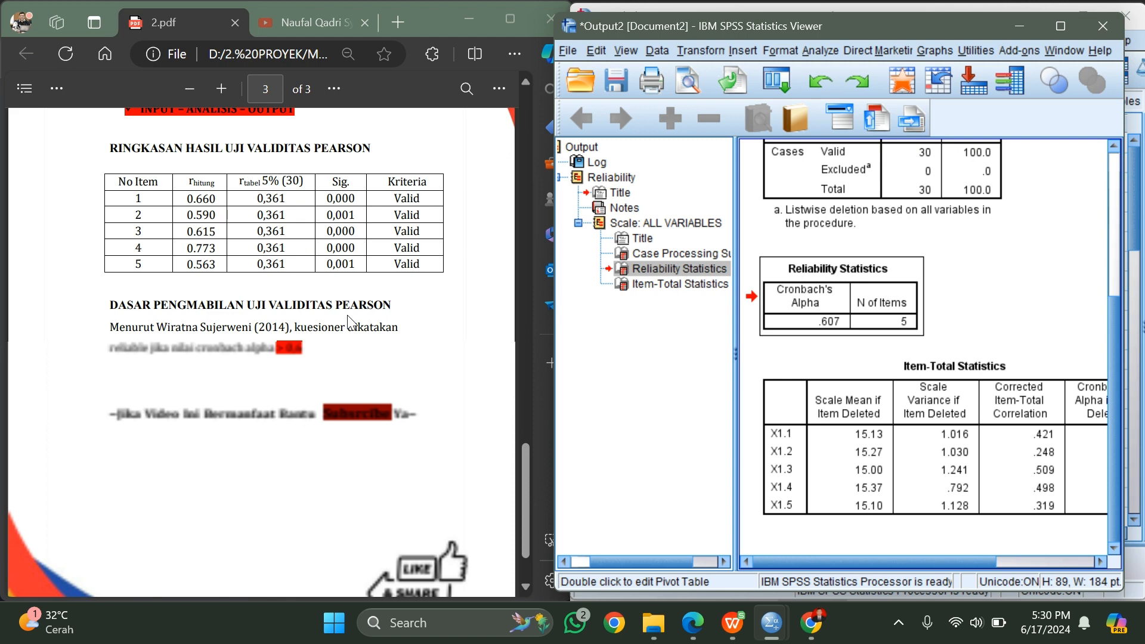
scroll(358, 292, down, 2)
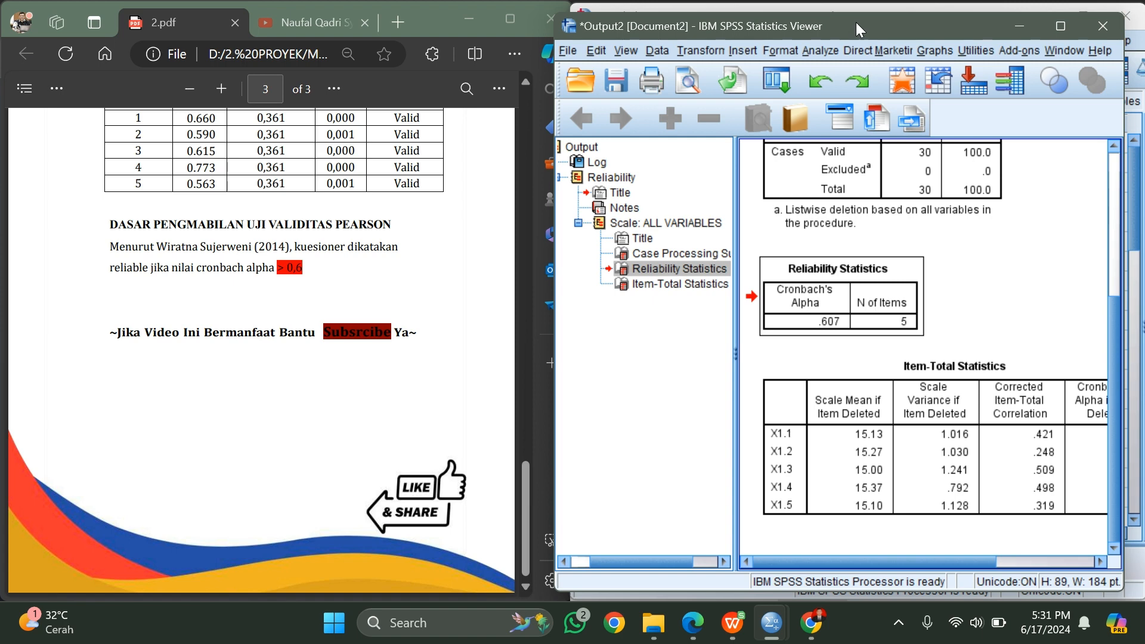
Align the output window next to the PDF and review the Case Processing Summary and Reliability Statistics against the criterion.
mouse_move(856, 23)
mouse_down()
mouse_move(879, 23)
mouse_move(874, 15)
mouse_up()
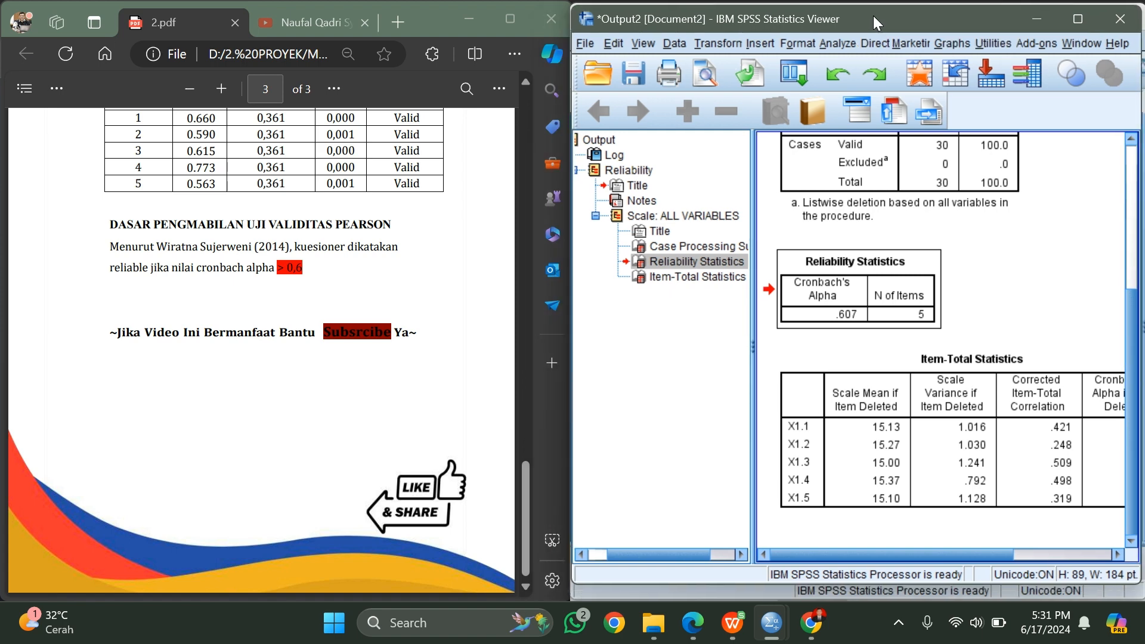
mouse_move(798, 560)
mouse_down()
mouse_move(902, 556)
mouse_move(794, 556)
mouse_up()
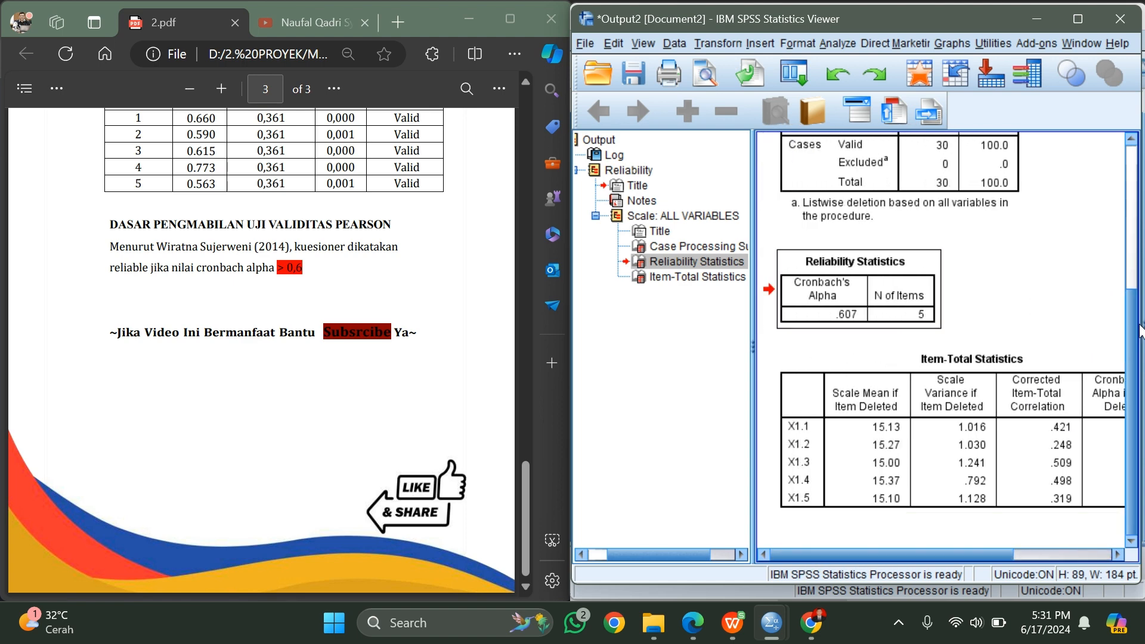
drag(1132, 331, 1136, 293)
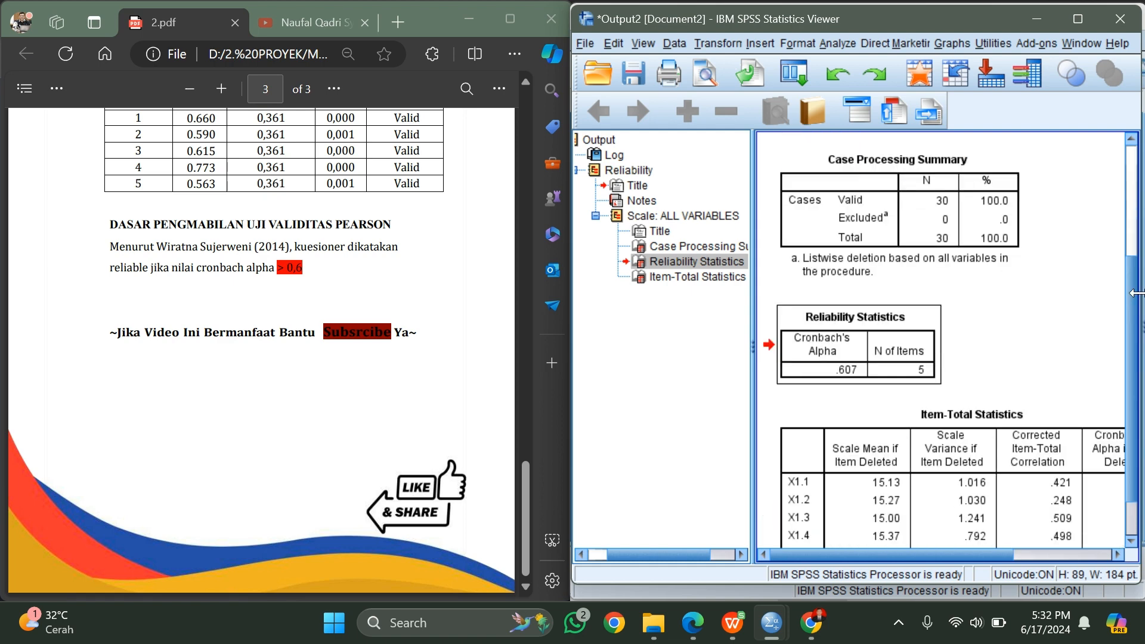
mouse_move(794, 554)
mouse_down()
mouse_move(897, 556)
mouse_move(786, 556)
mouse_up()
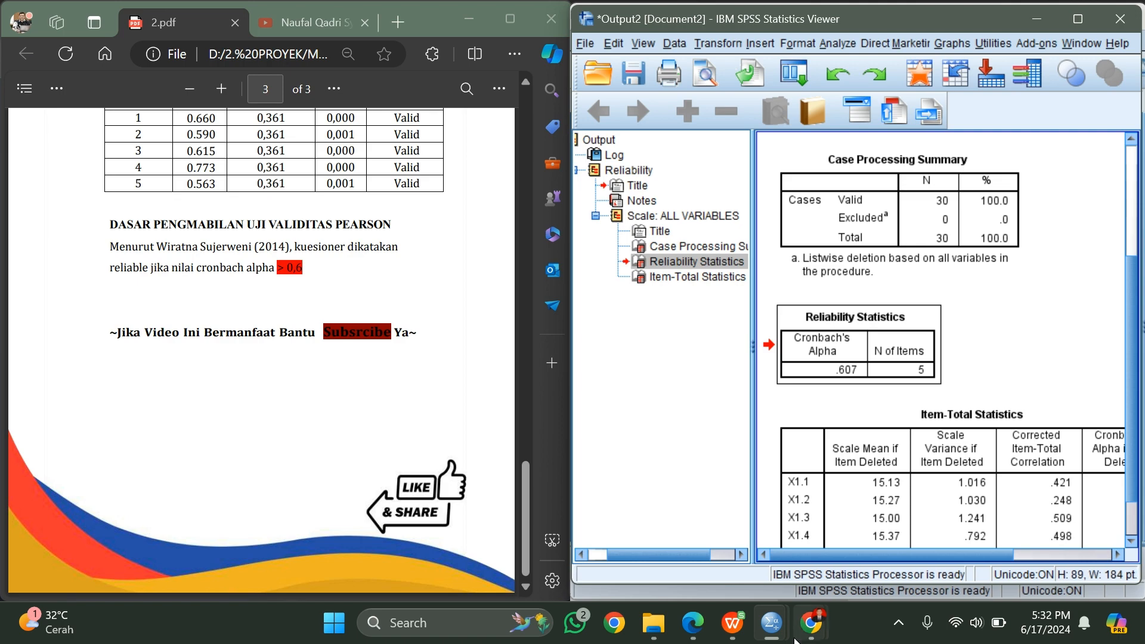
mouse_move(811, 624)
mouse_move(751, 557)
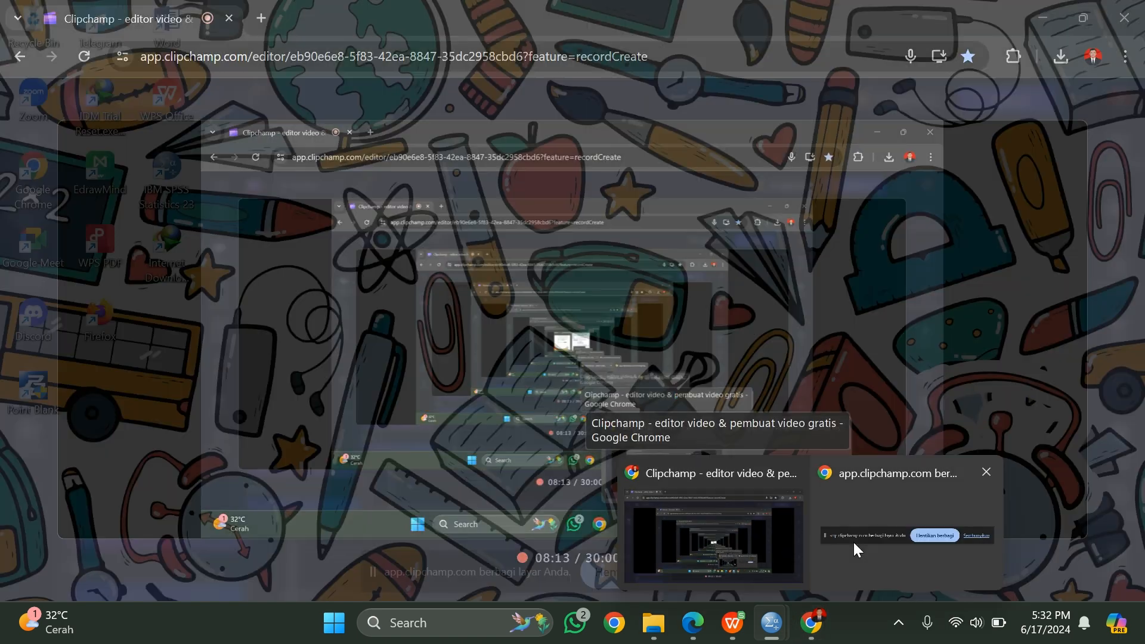